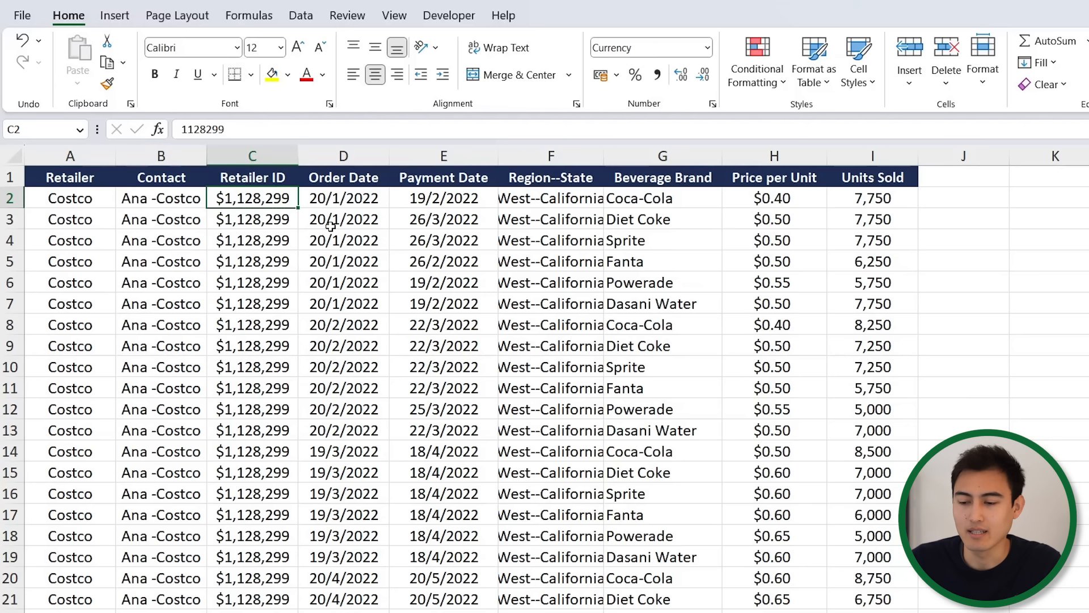
# Examine the Region--State, Price per Unit and Units Sold columns of the Costco retailer data
pyautogui.click(552, 201)
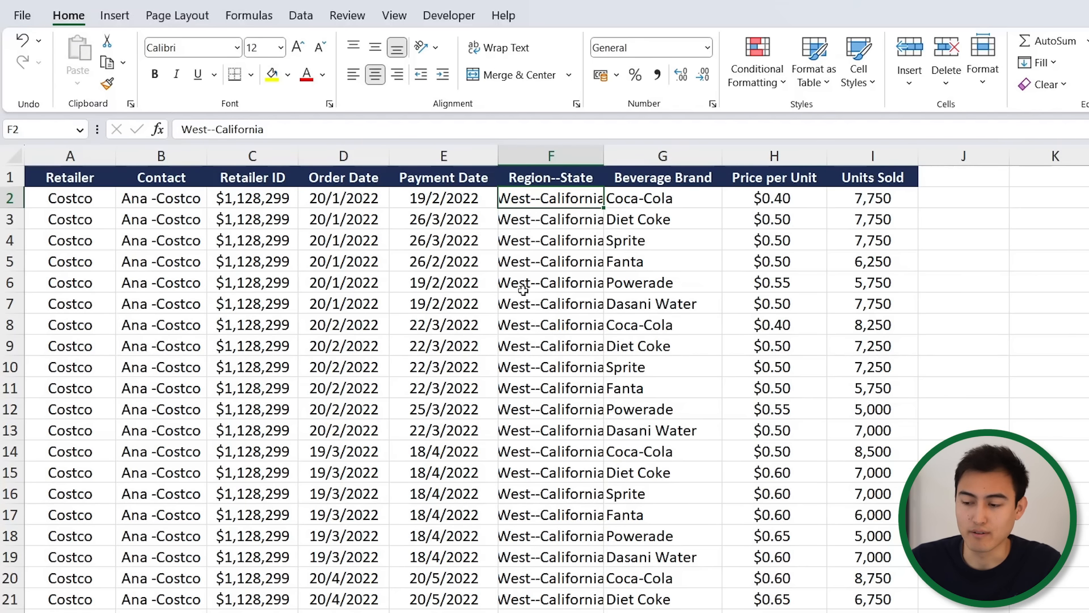
pyautogui.click(786, 181)
pyautogui.click(858, 188)
pyautogui.click(834, 199)
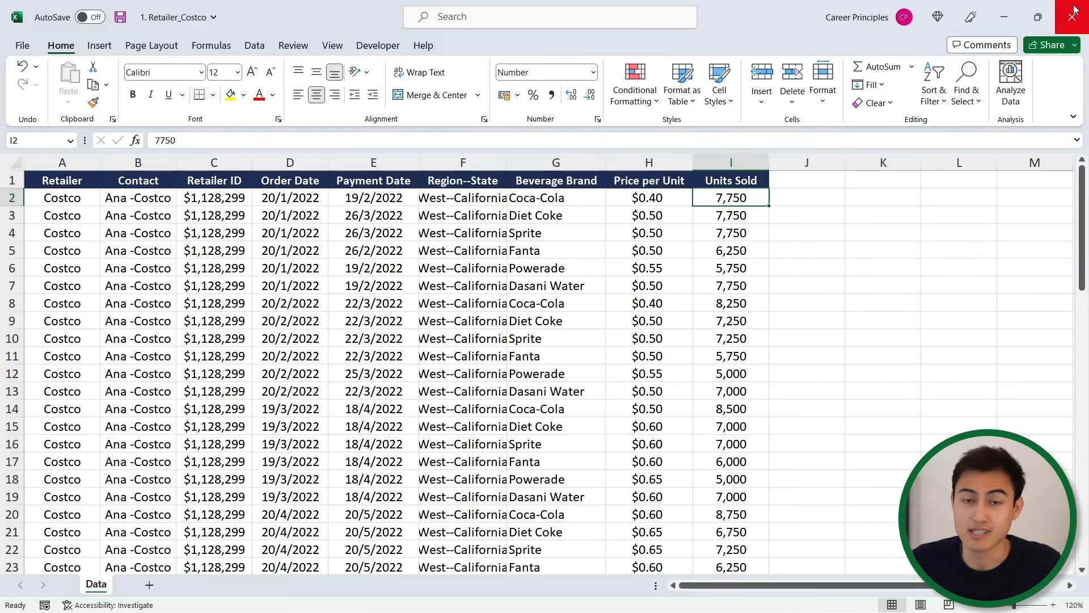
# Create a new blank workbook and import data from the Retailers folder on the Desktop
pyautogui.hotkey('ctrl', 'n')
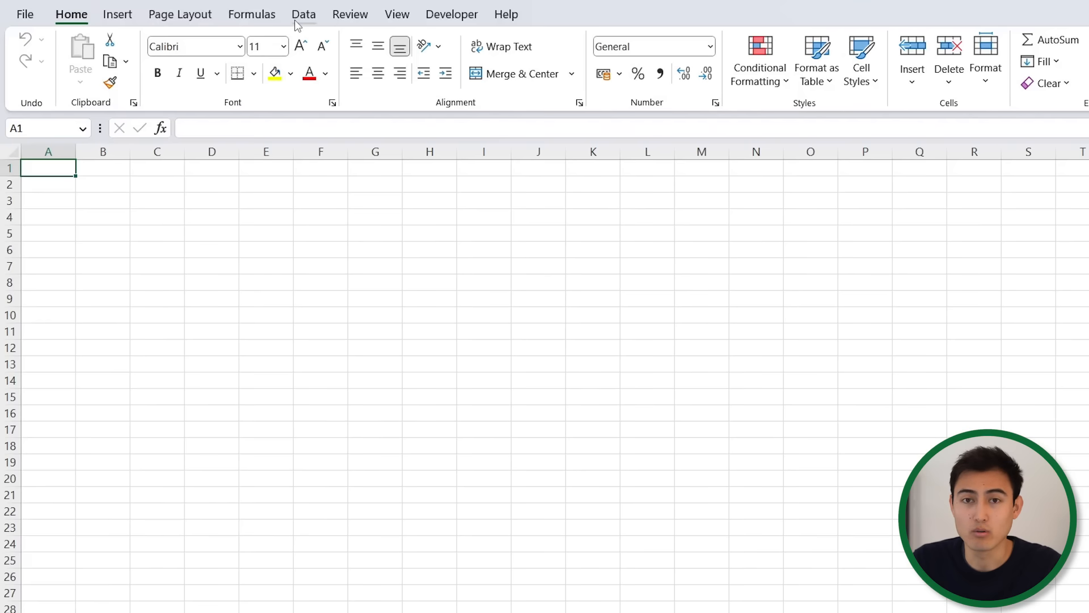
pyautogui.click(296, 22)
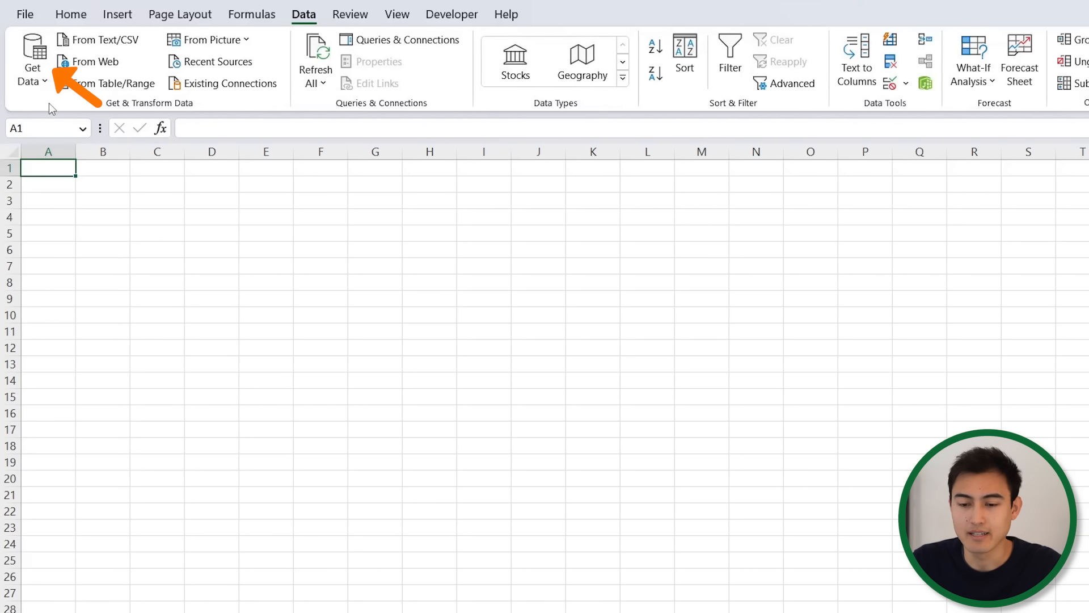
pyautogui.click(29, 73)
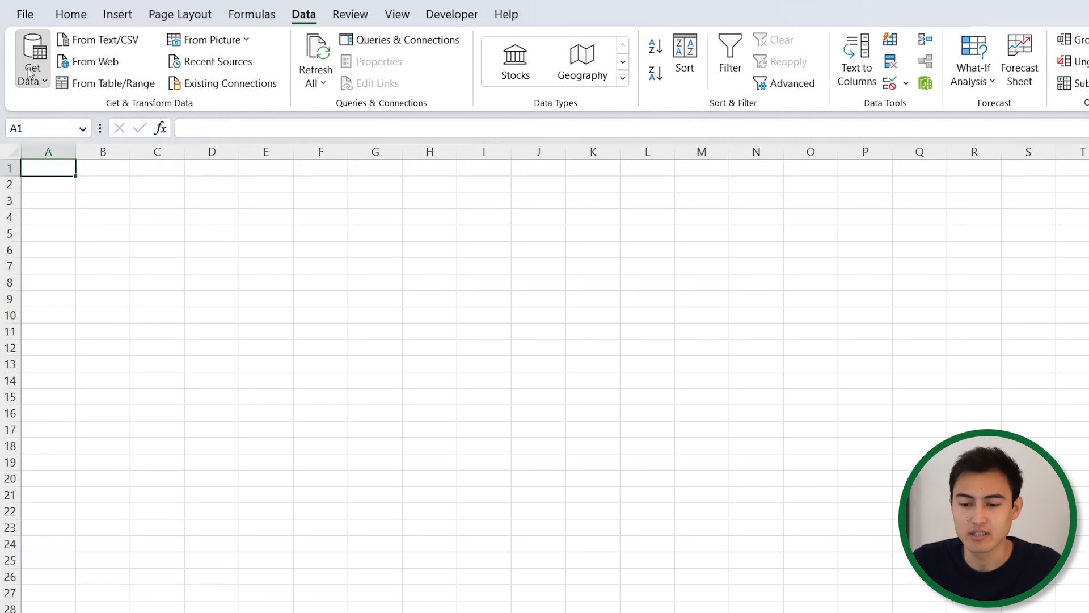
pyautogui.moveTo(71, 123)
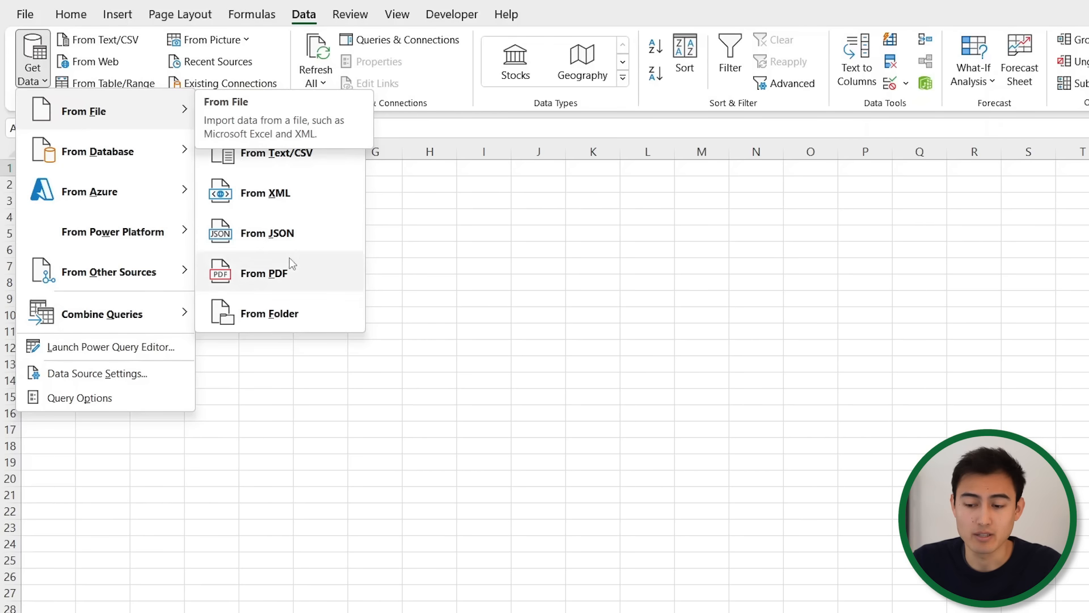
pyautogui.click(282, 321)
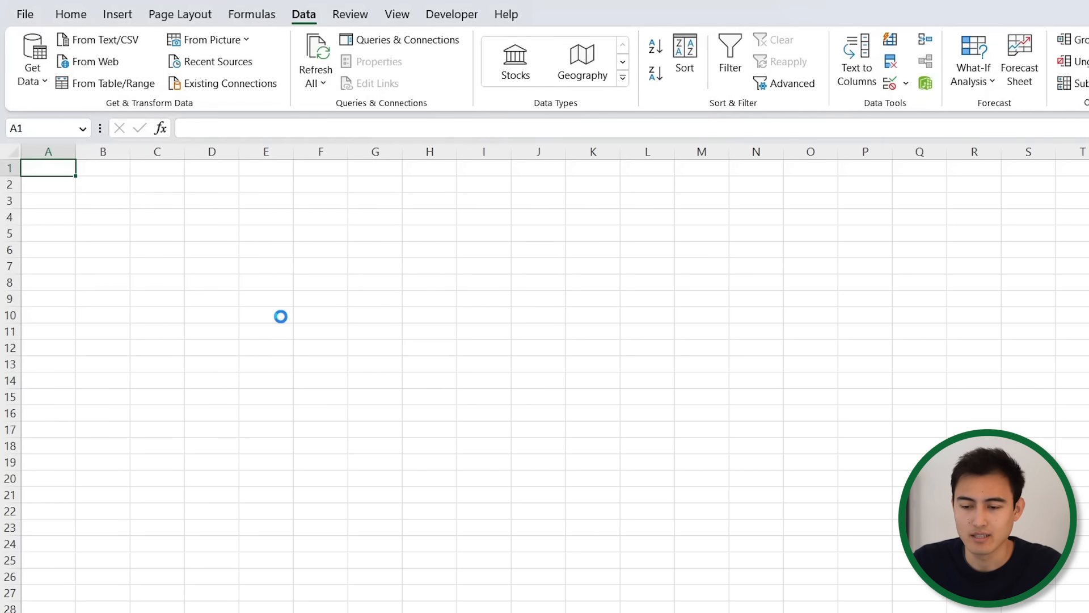
pyautogui.click(214, 139)
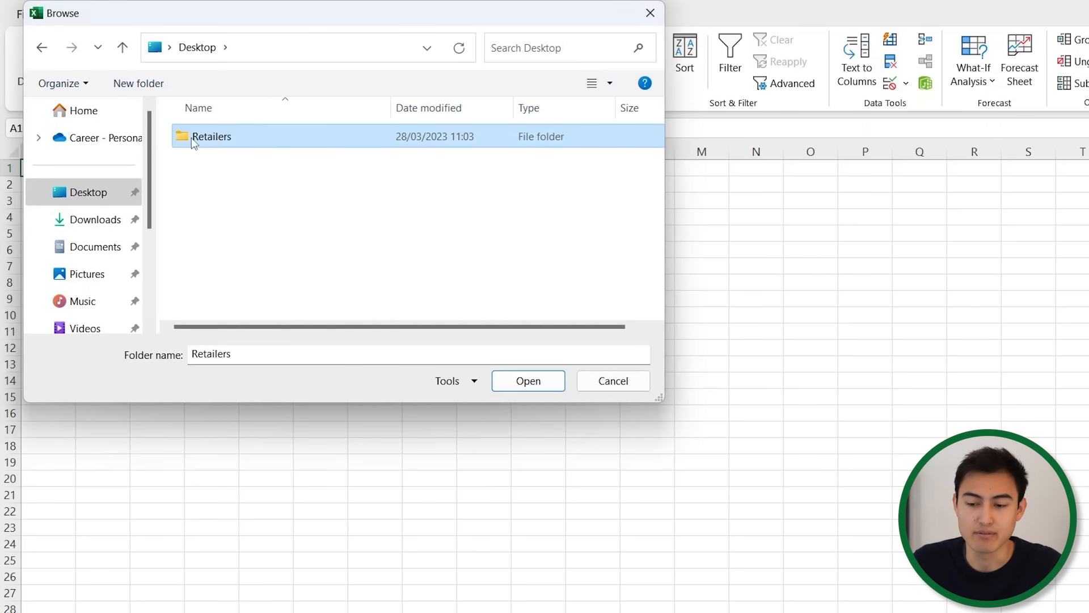
pyautogui.click(529, 388)
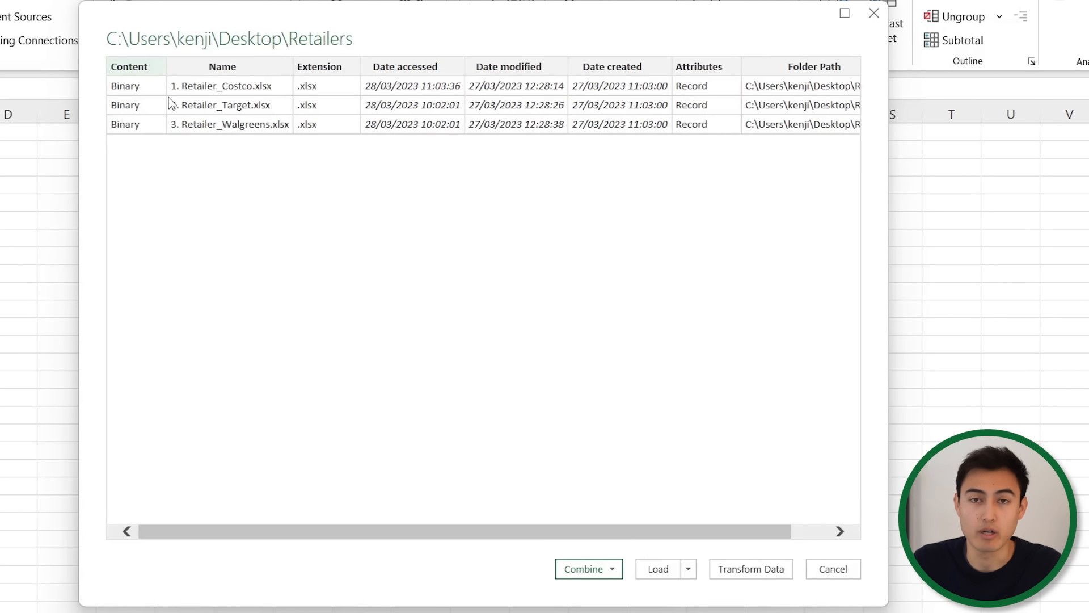
# Combine and transform the folder's files, using the Data sheet as the object extracted from each file
pyautogui.click(612, 573)
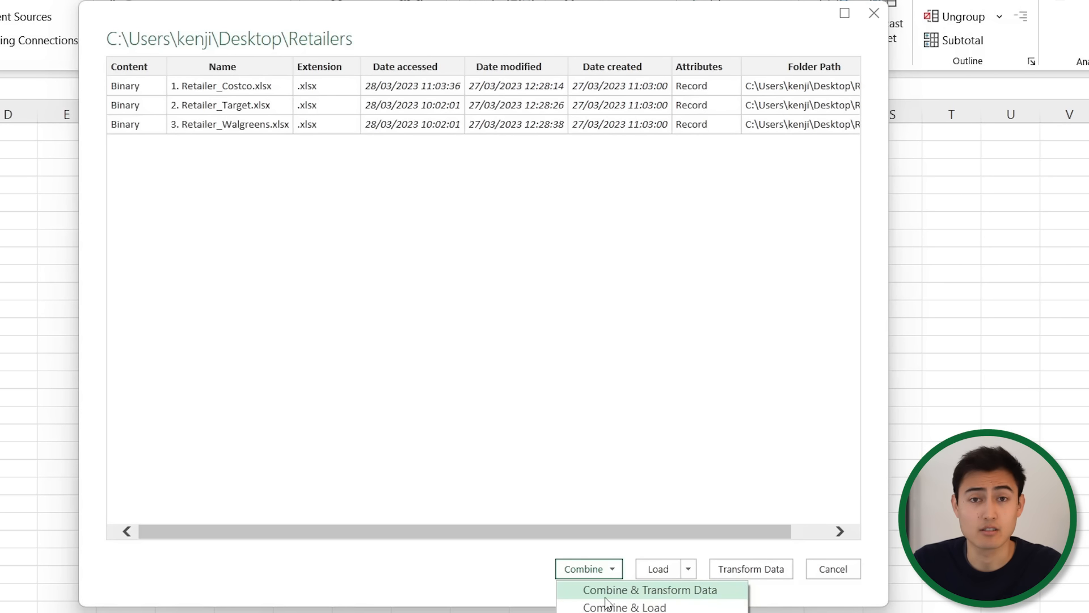
pyautogui.click(606, 596)
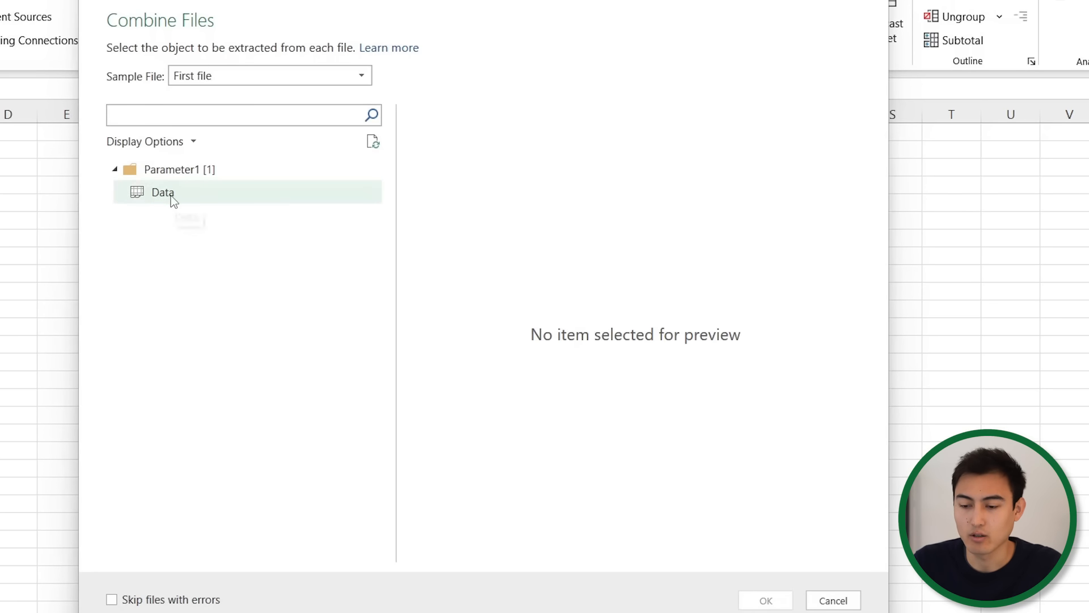
pyautogui.click(173, 199)
pyautogui.scroll(-5, 602, 329)
pyautogui.scroll(5, 601, 329)
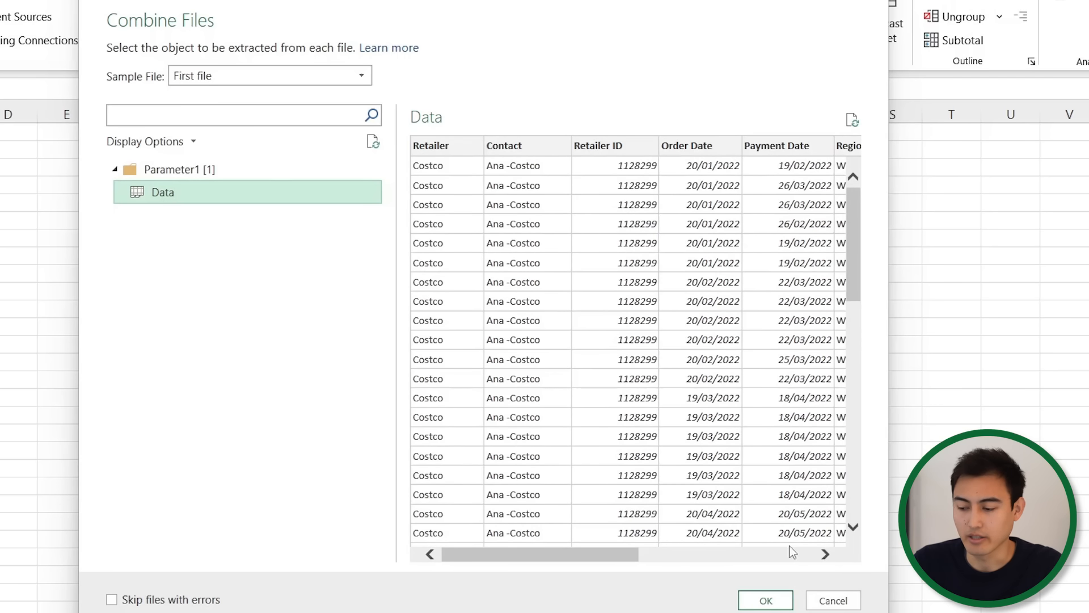
pyautogui.click(766, 601)
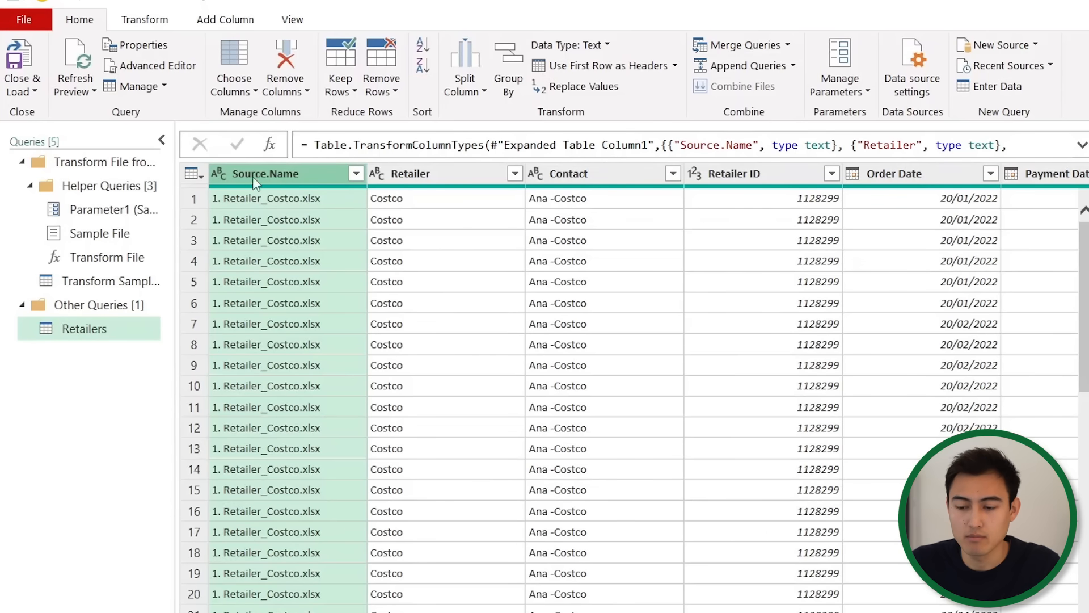
# Check which source files the Source.Name column's filter lists, and remove that column from the Retailers query
pyautogui.click(356, 175)
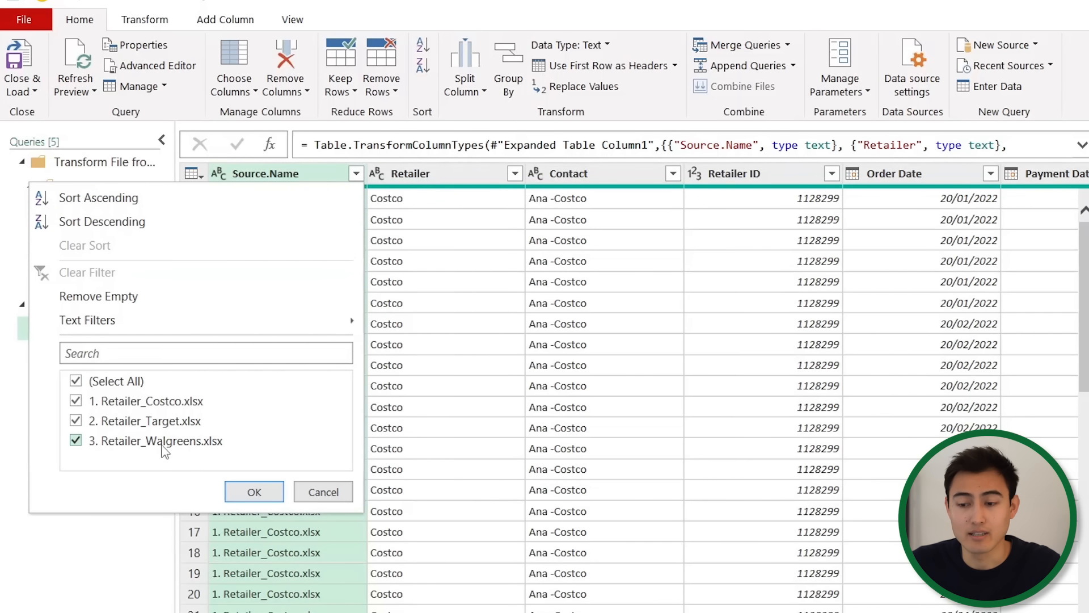
pyautogui.click(258, 176)
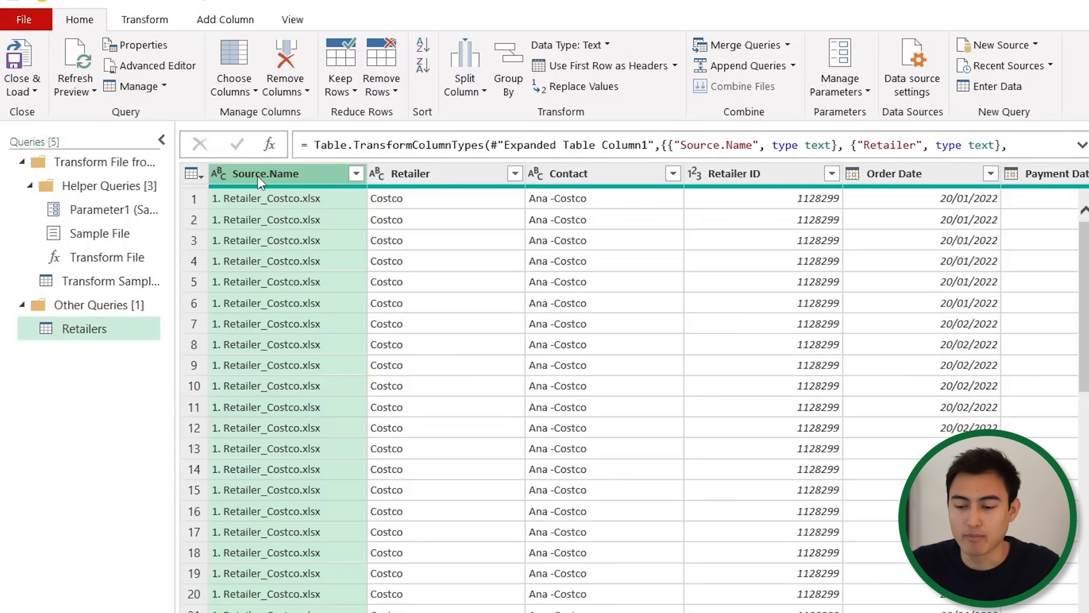
pyautogui.rightClick(321, 176)
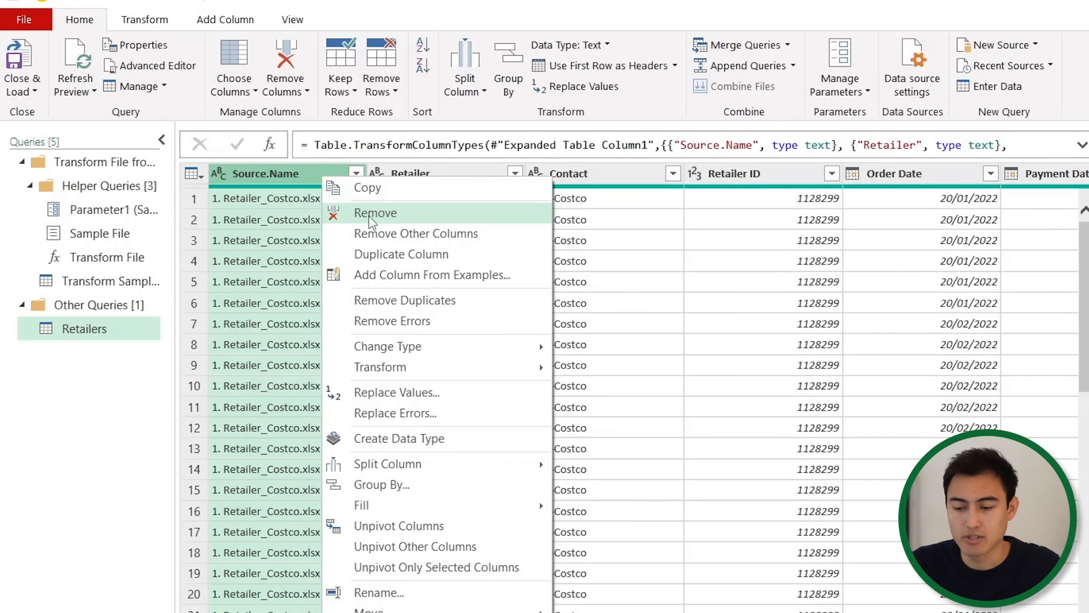
pyautogui.click(395, 217)
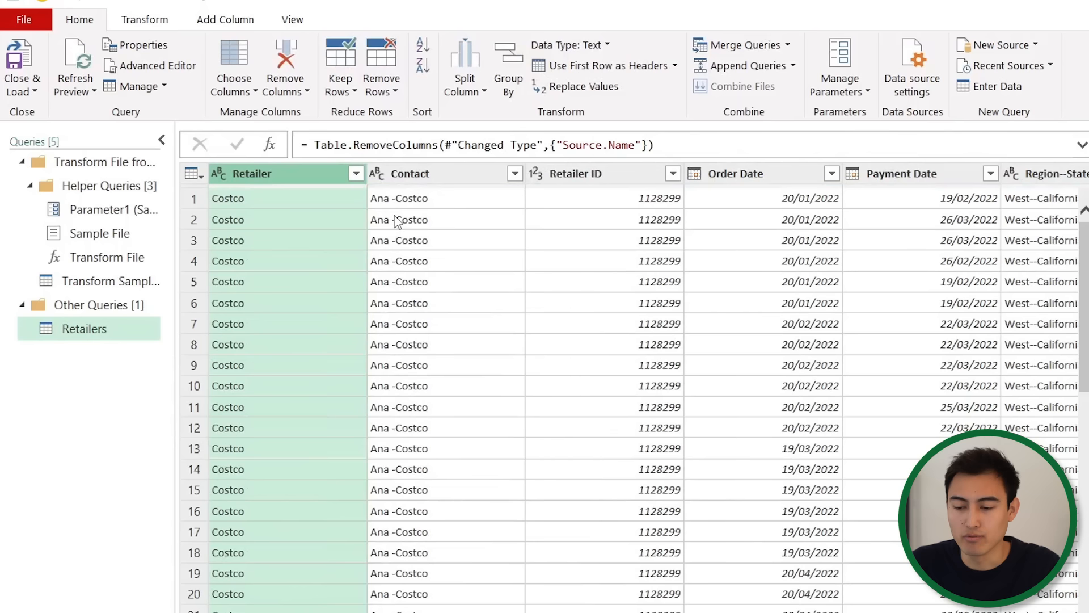
# Reduce the Contact column to the text before the delimiter, using a space as the delimiter
pyautogui.click(423, 173)
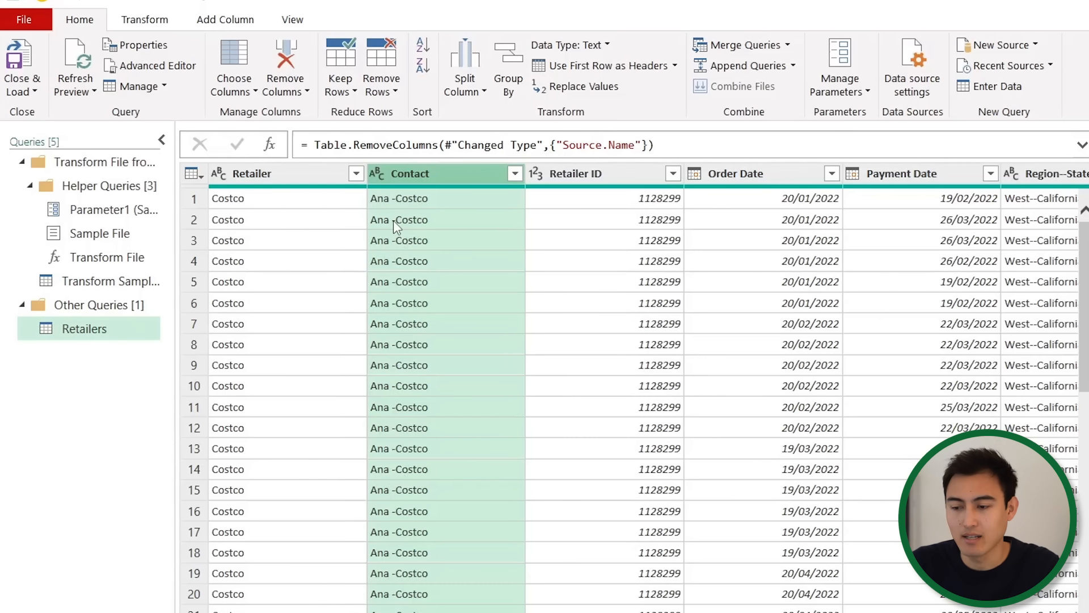
pyautogui.click(144, 22)
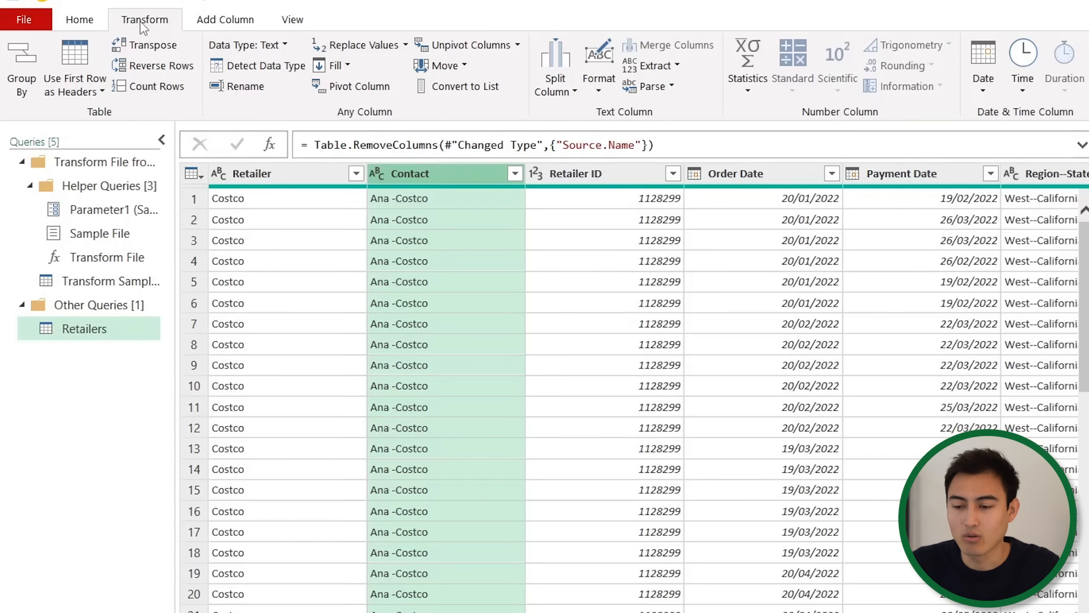
pyautogui.click(655, 67)
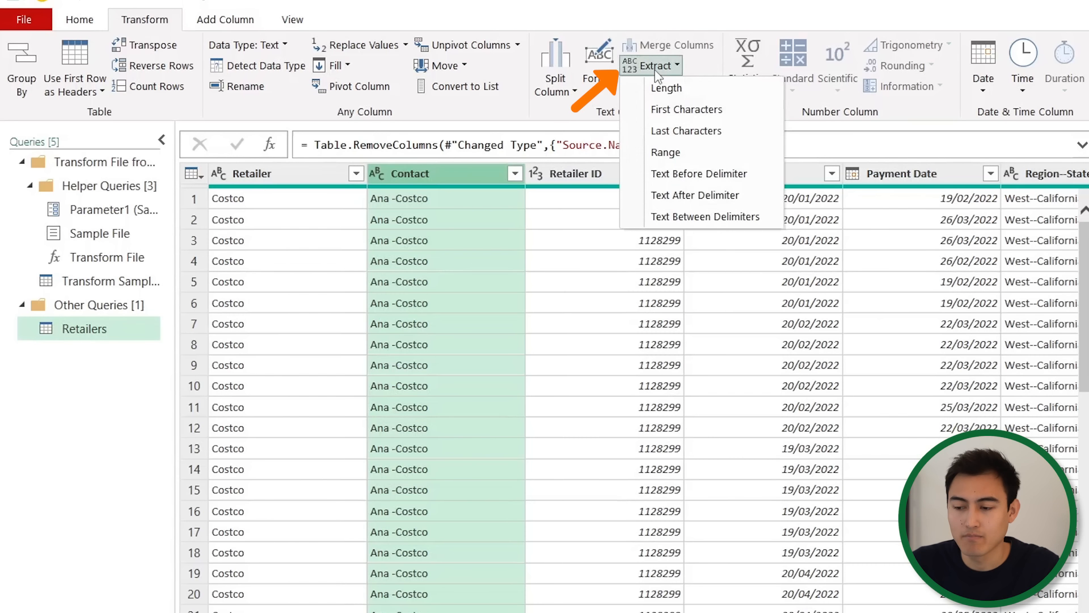
pyautogui.click(703, 176)
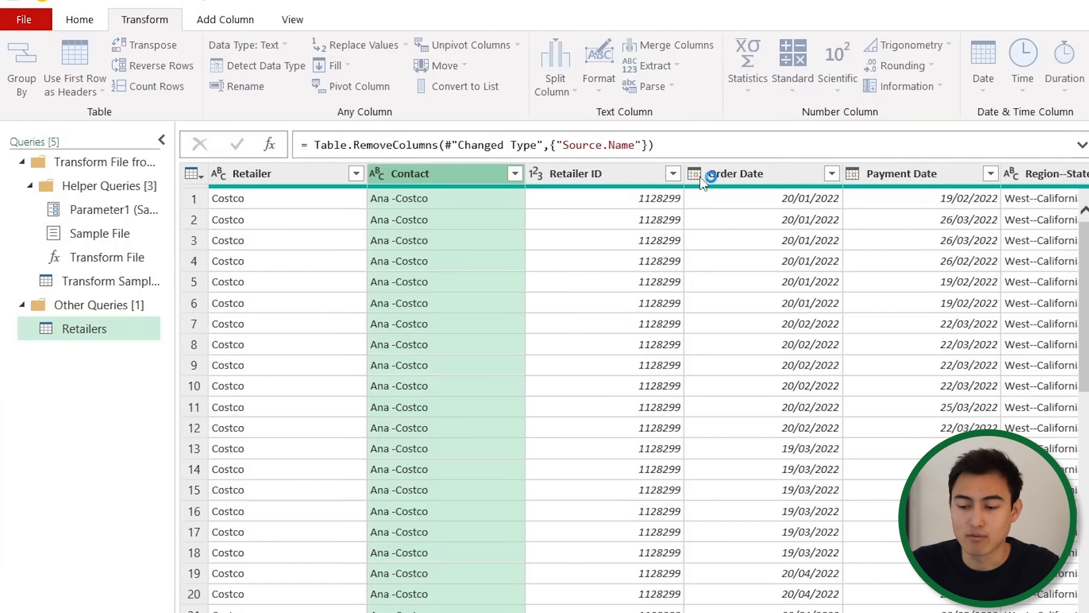
pyautogui.click(894, 418)
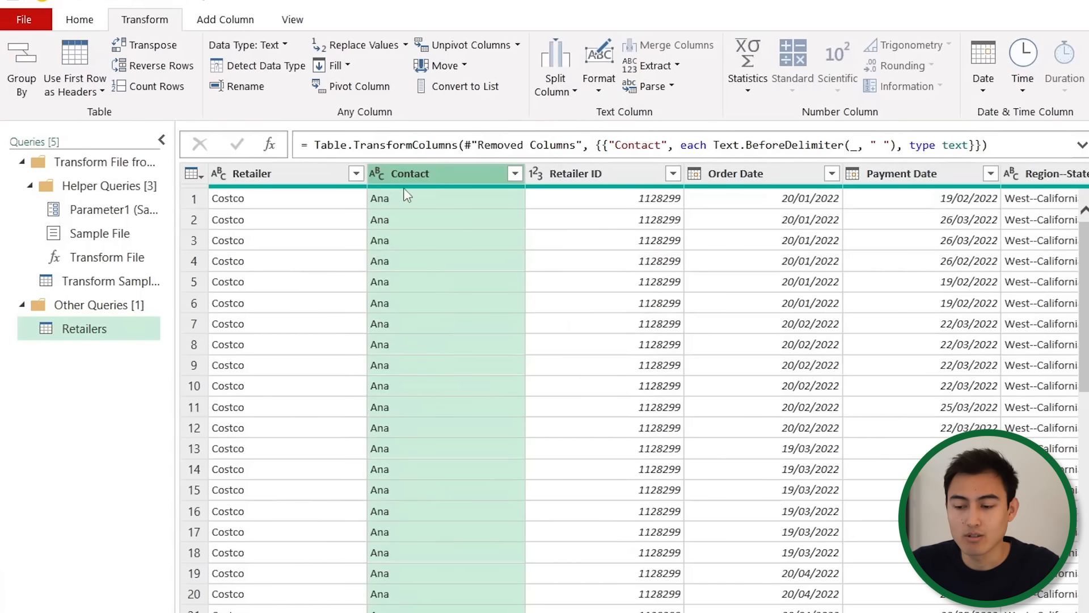
# Review the extracted contacts further down the table and compare the Removed Columns step with Extracted Text Before Delimiter
pyautogui.scroll(-20, 432, 346)
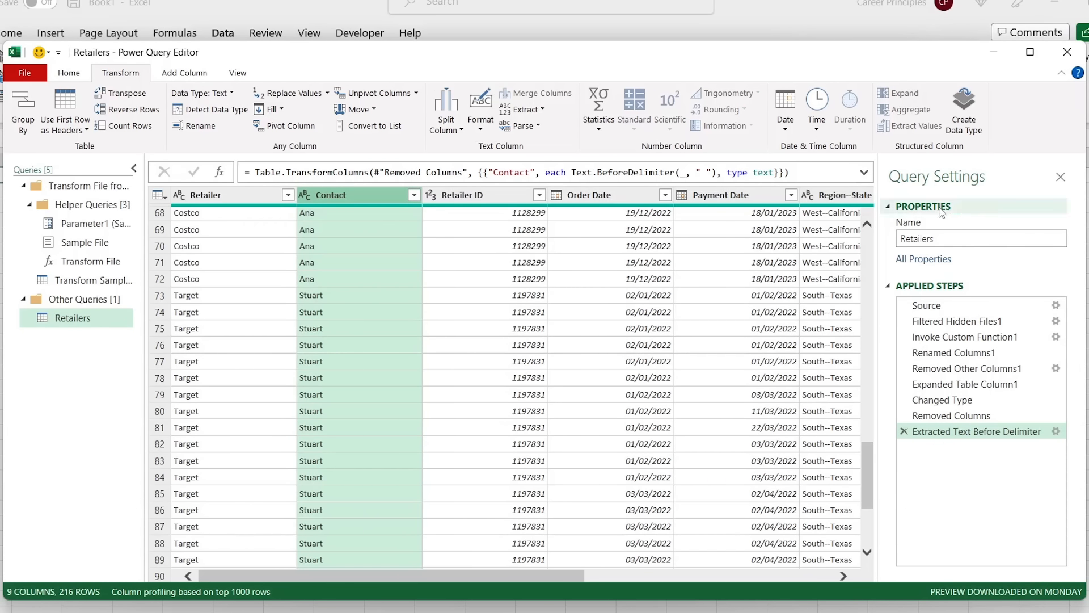
pyautogui.click(935, 419)
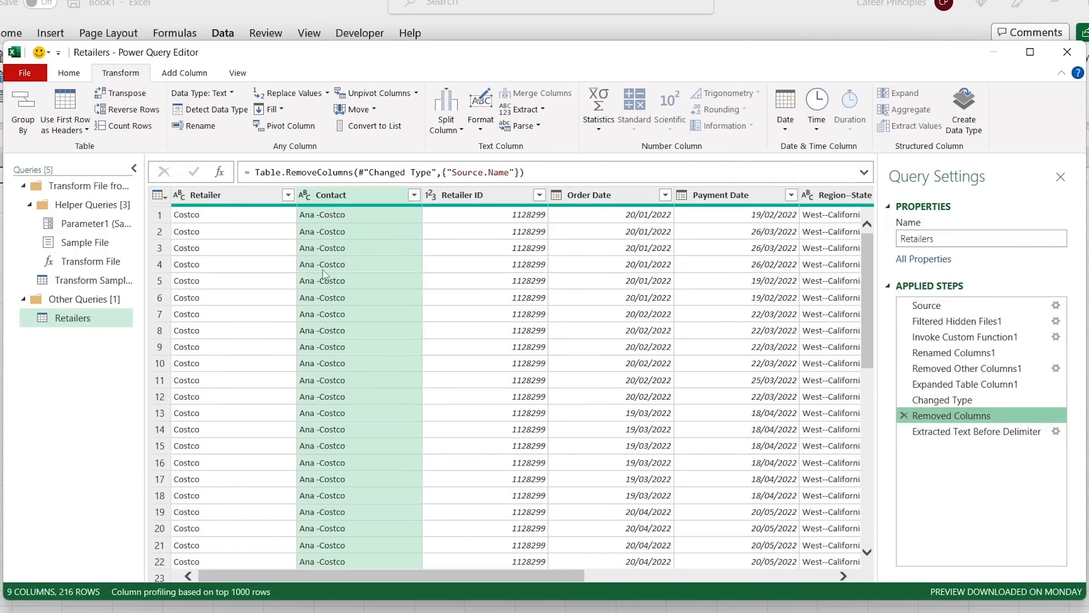
pyautogui.click(945, 432)
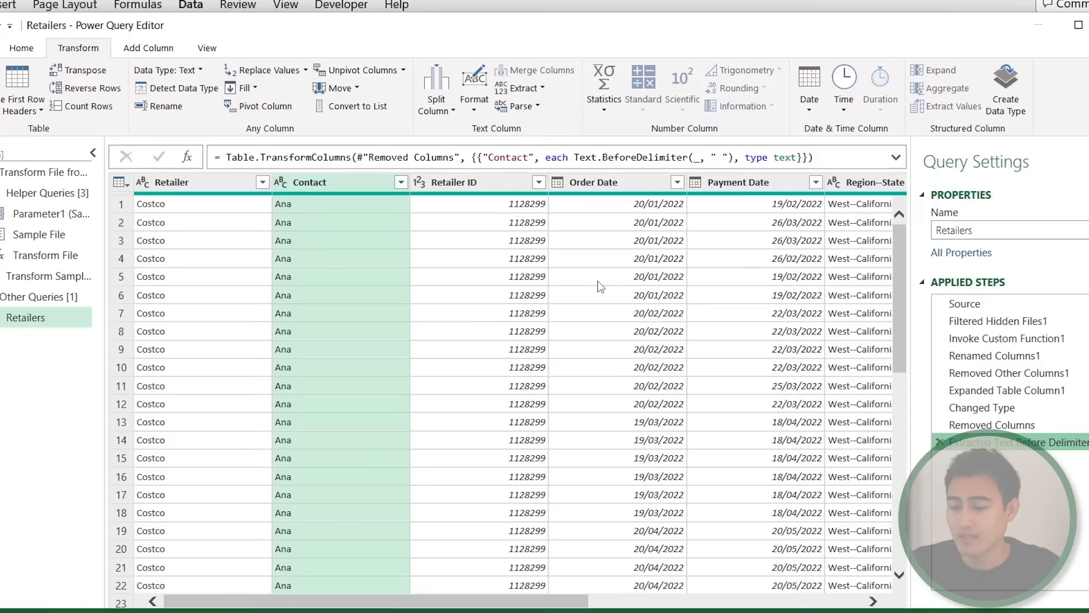
# Add a column that subtracts Order Date from Payment Date in days
pyautogui.hscroll(5, 595, 288)
pyautogui.hscroll(-1, 595, 288)
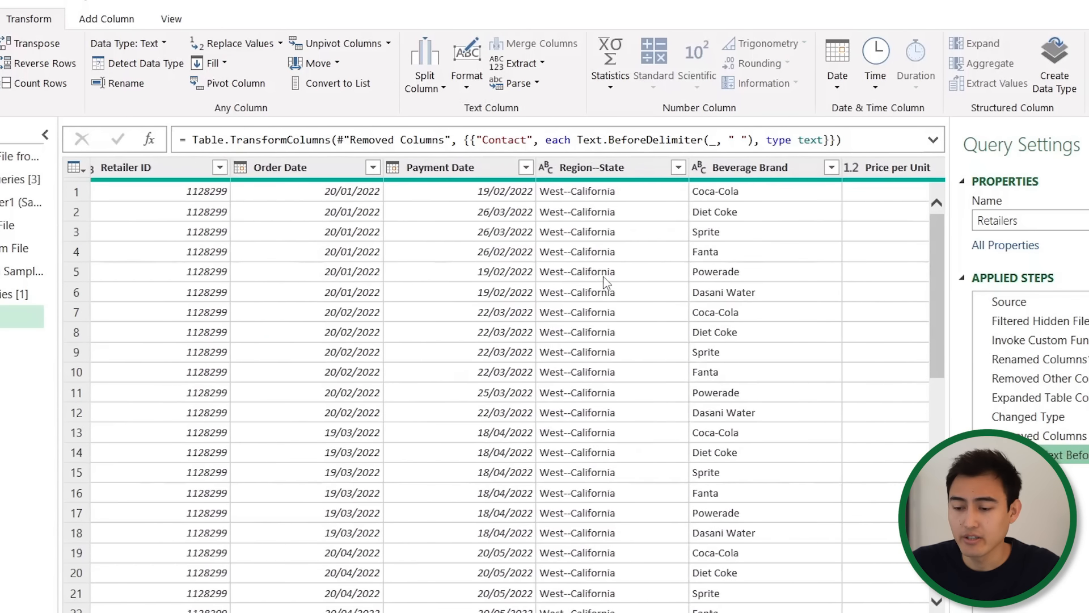
pyautogui.click(347, 172)
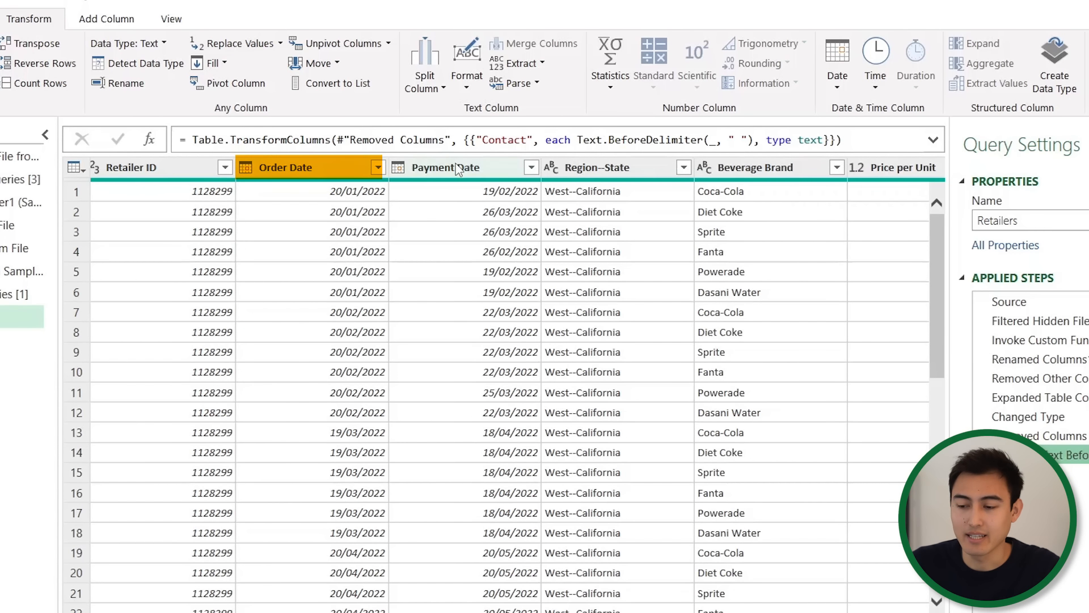
pyautogui.keyDown('ctrl'); pyautogui.click(457, 168); pyautogui.keyUp('ctrl')
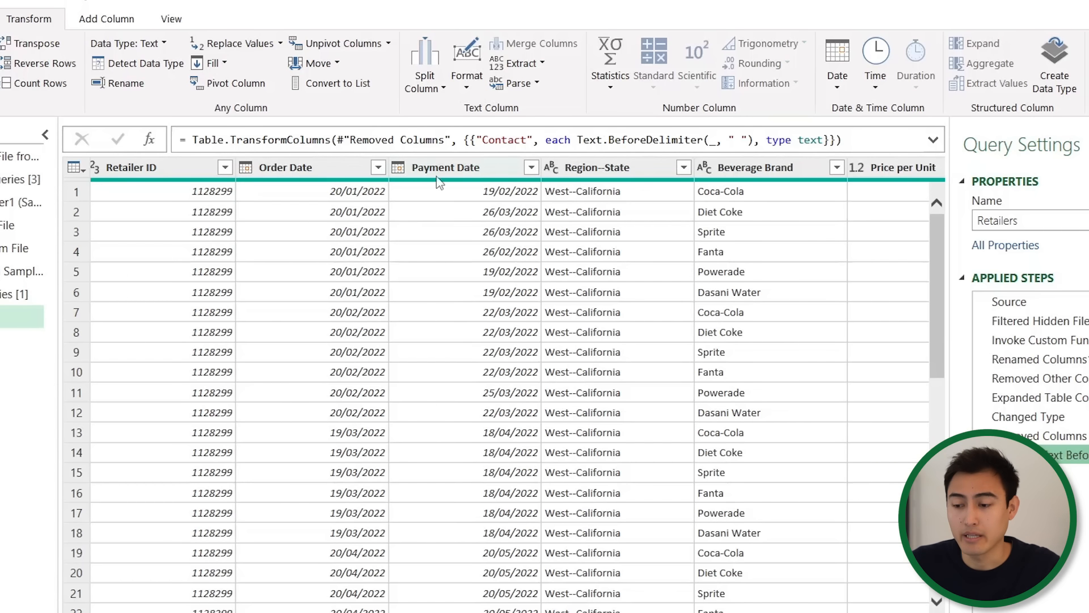
pyautogui.click(466, 170)
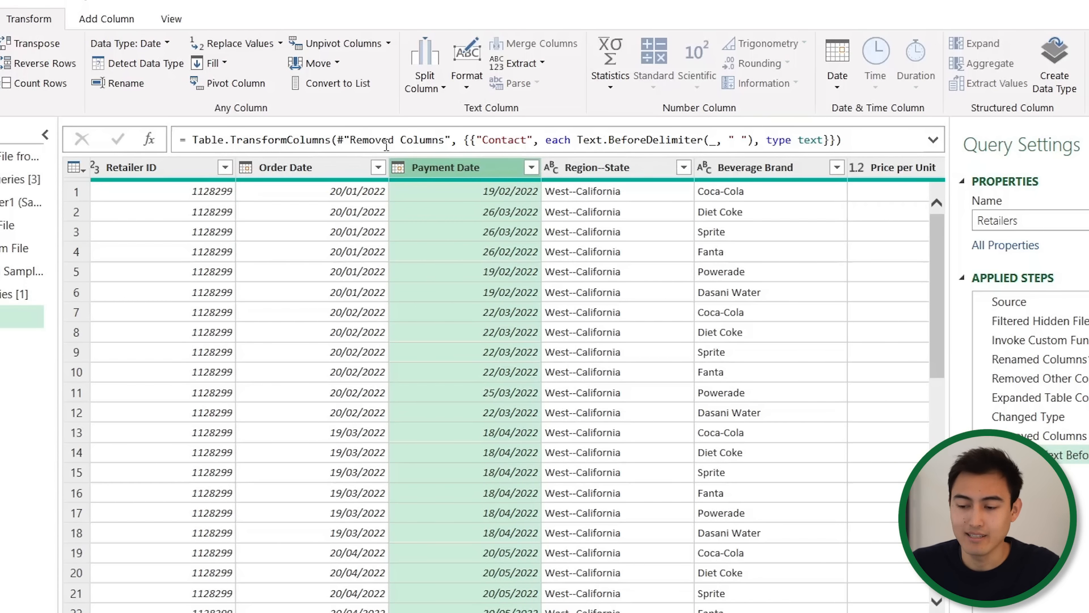
pyautogui.keyDown('ctrl'); pyautogui.click(295, 179); pyautogui.keyUp('ctrl')
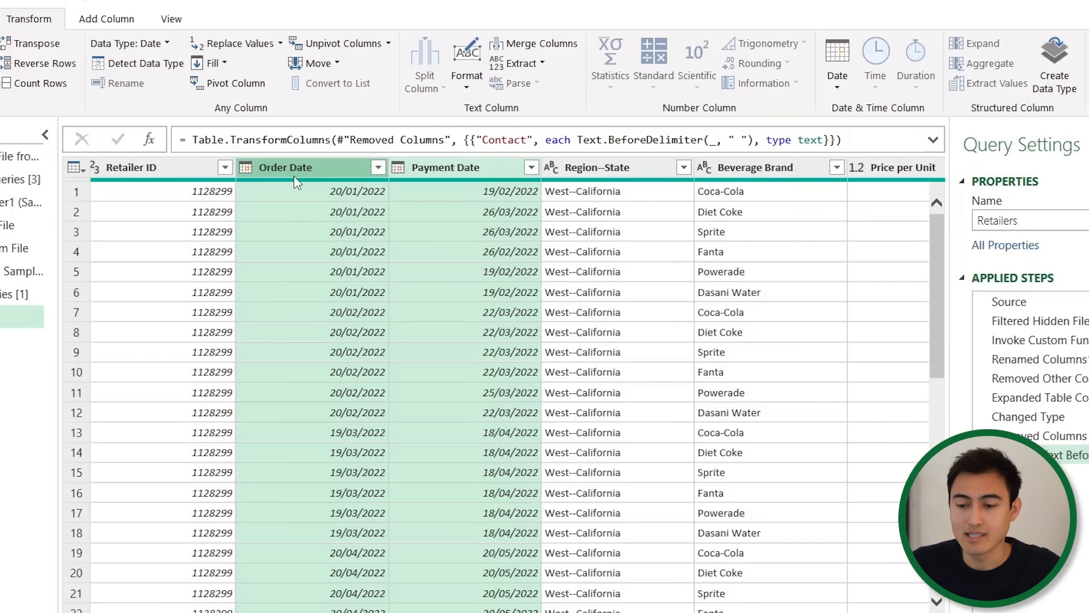
pyautogui.click(89, 21)
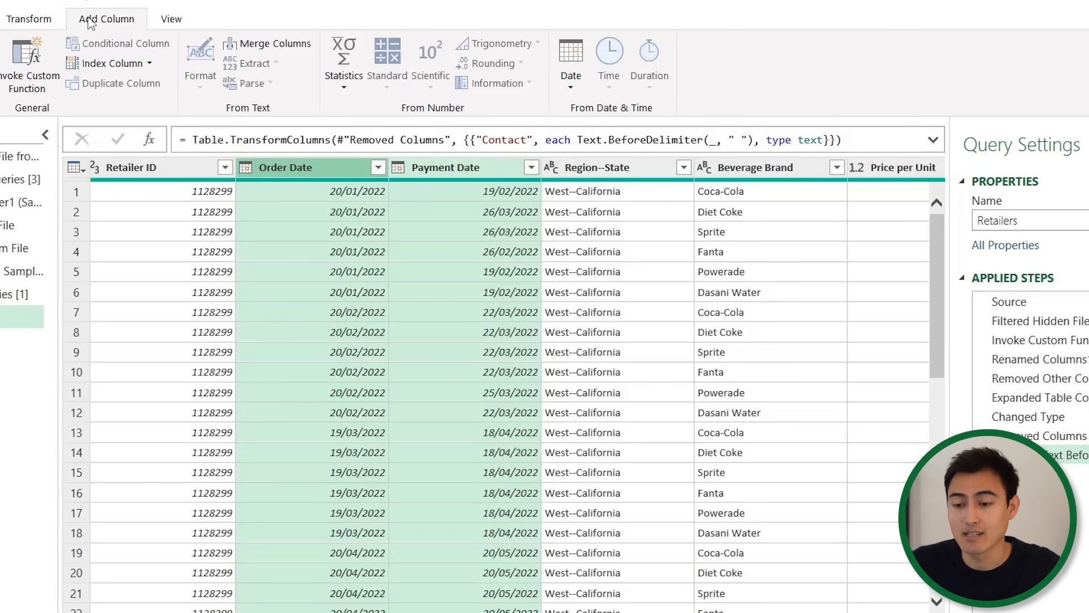
pyautogui.click(572, 88)
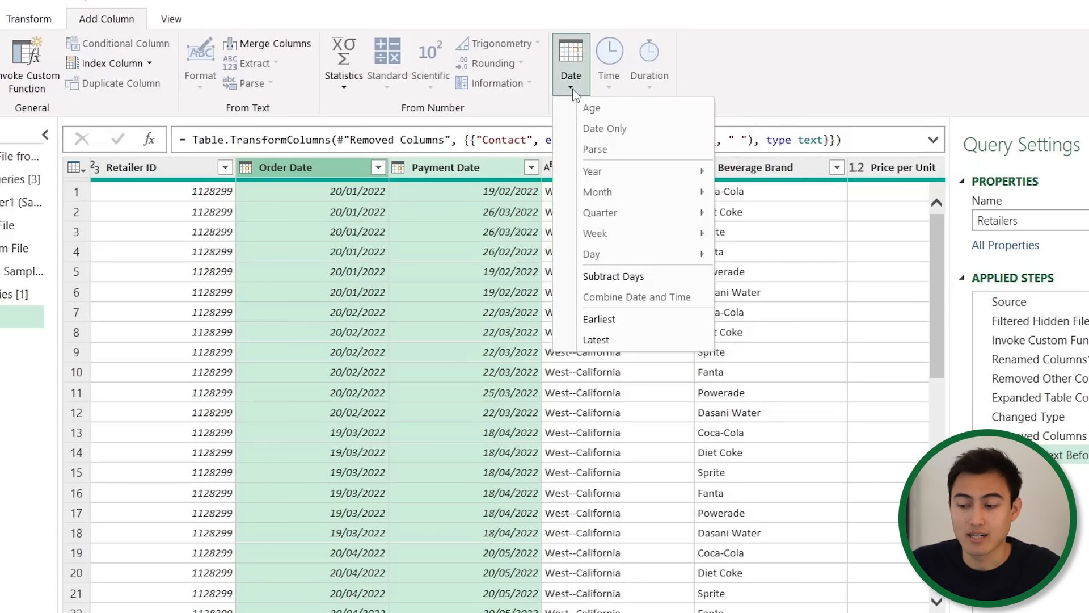
pyautogui.click(628, 277)
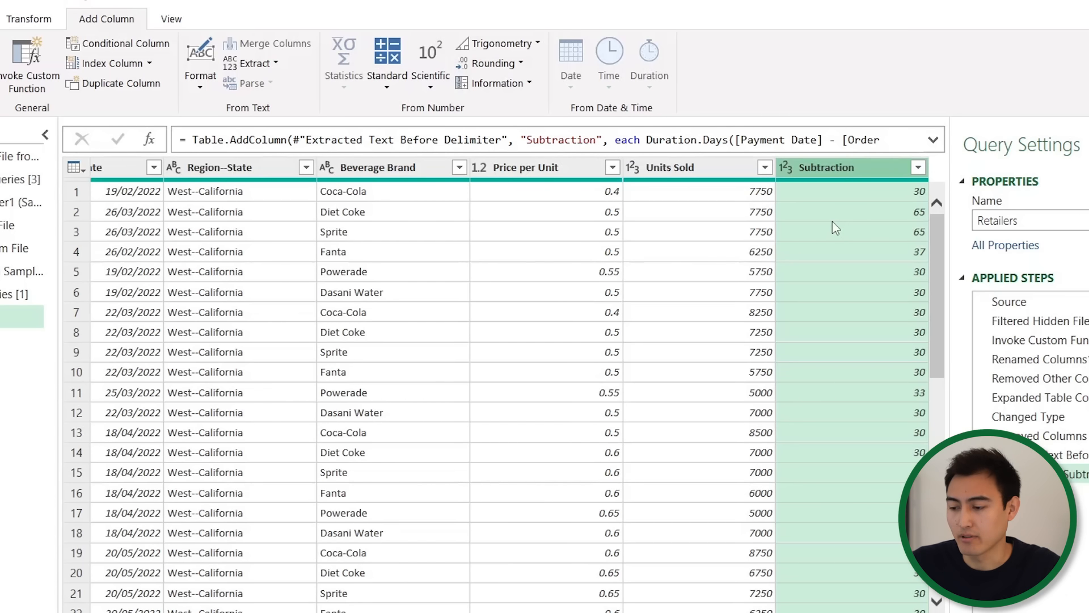
# Rename the Subtraction column as Days to Payment
pyautogui.doubleClick(839, 168)
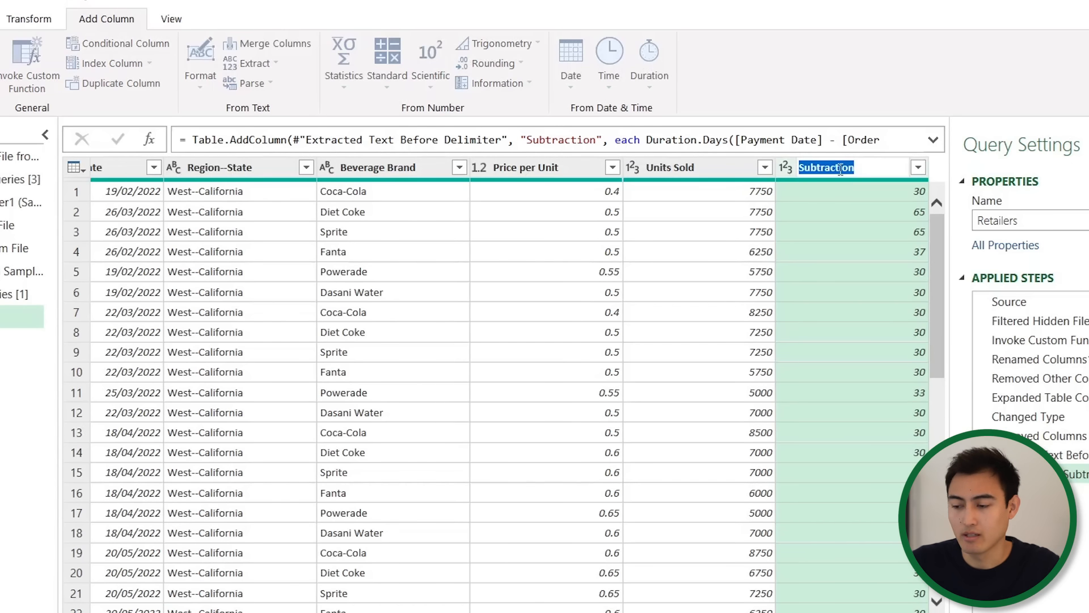
pyautogui.write('Days to ')
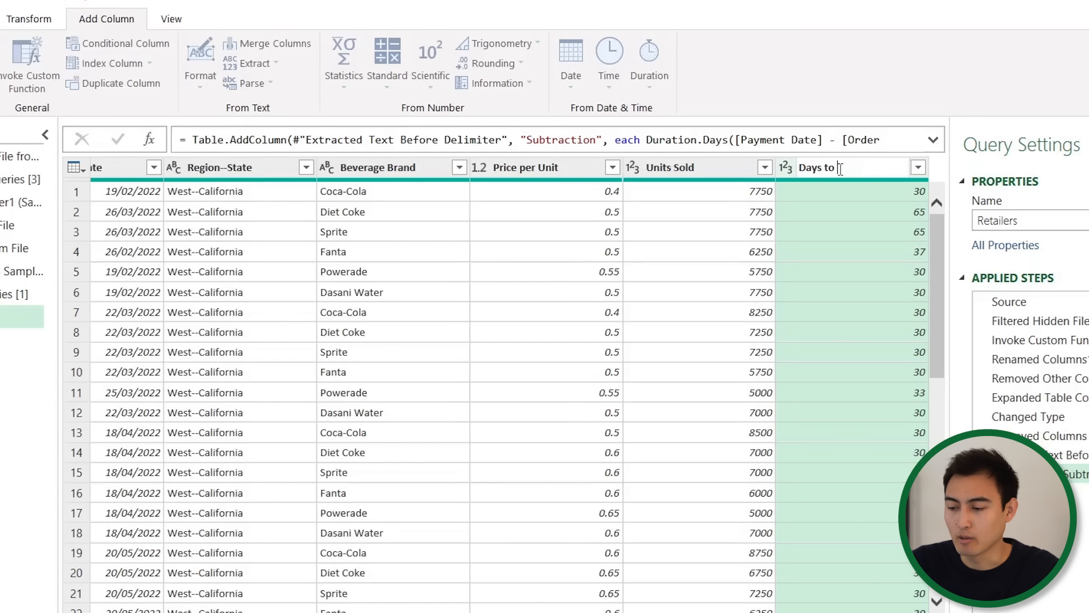
pyautogui.write('Payment')
pyautogui.press('Return')
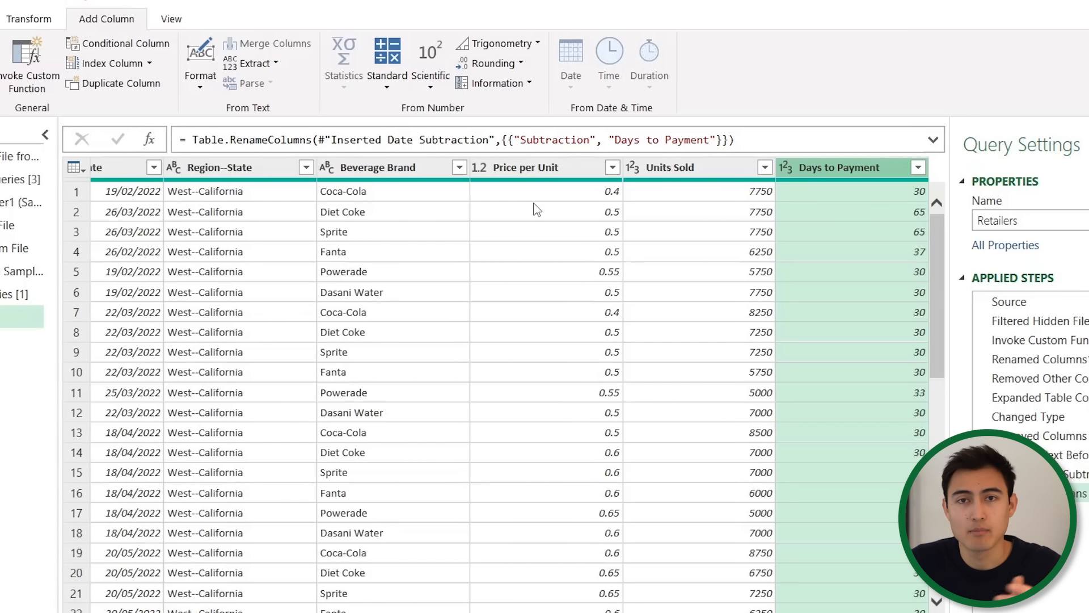
# Add a column that multiplies Price per Unit by Units Sold and name it Revenue
pyautogui.click(532, 173)
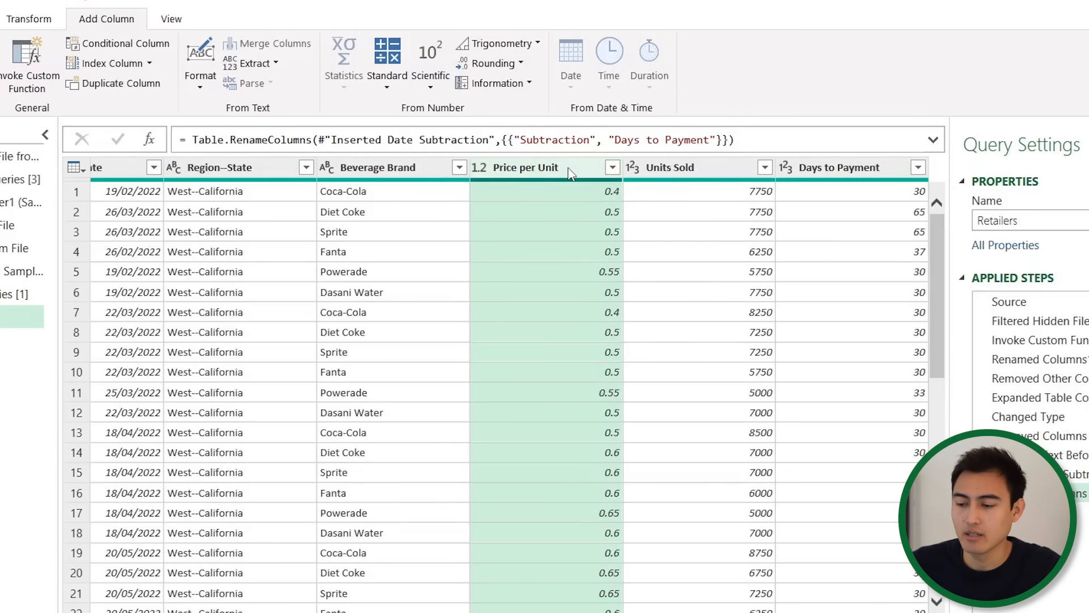
pyautogui.keyDown('ctrl'); pyautogui.click(703, 170); pyautogui.keyUp('ctrl')
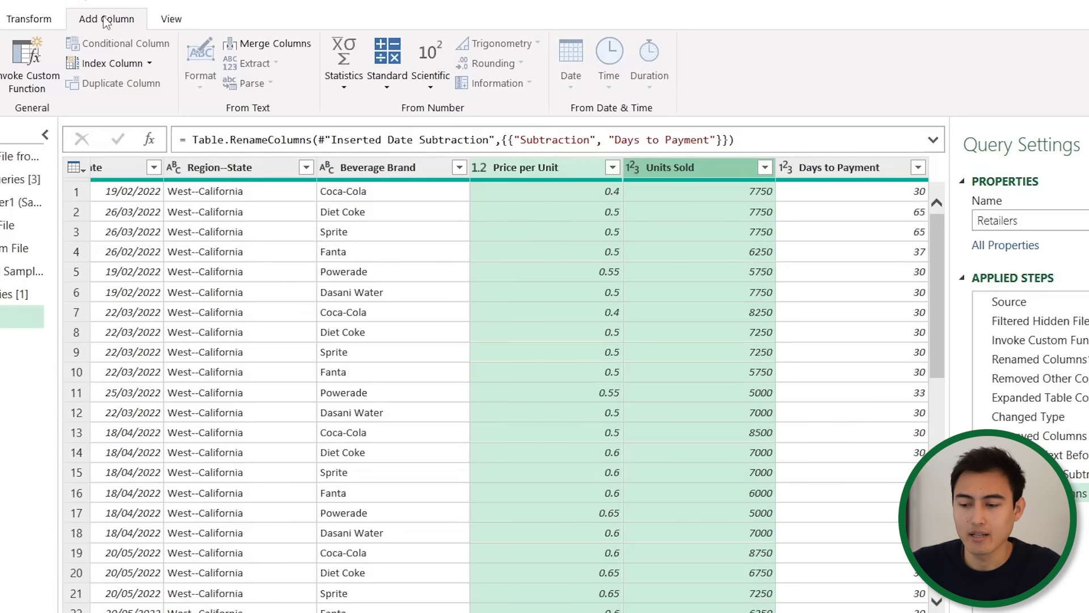
pyautogui.click(386, 88)
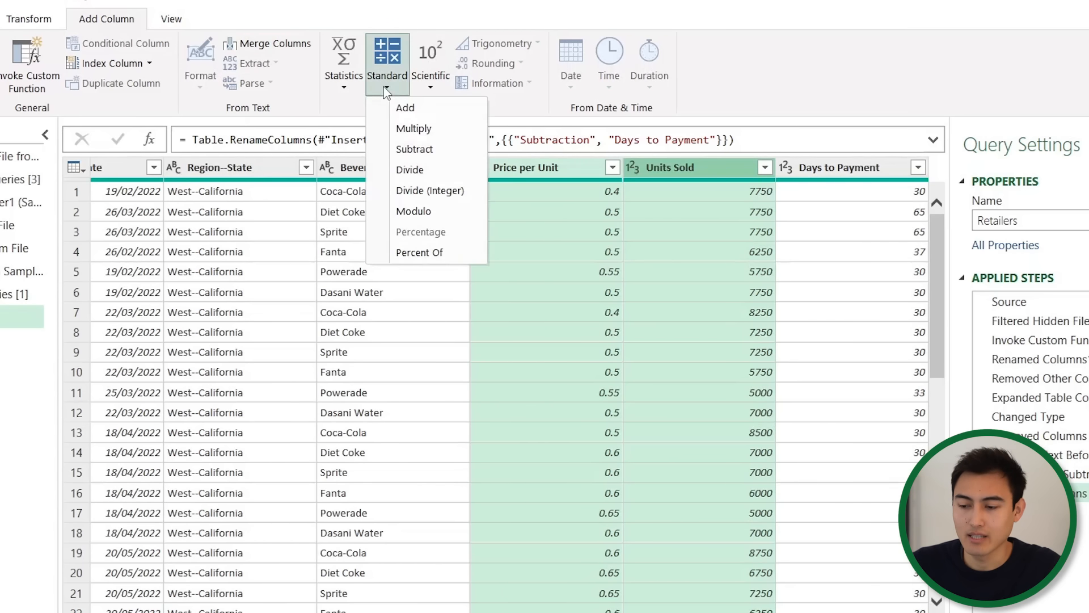
pyautogui.click(428, 137)
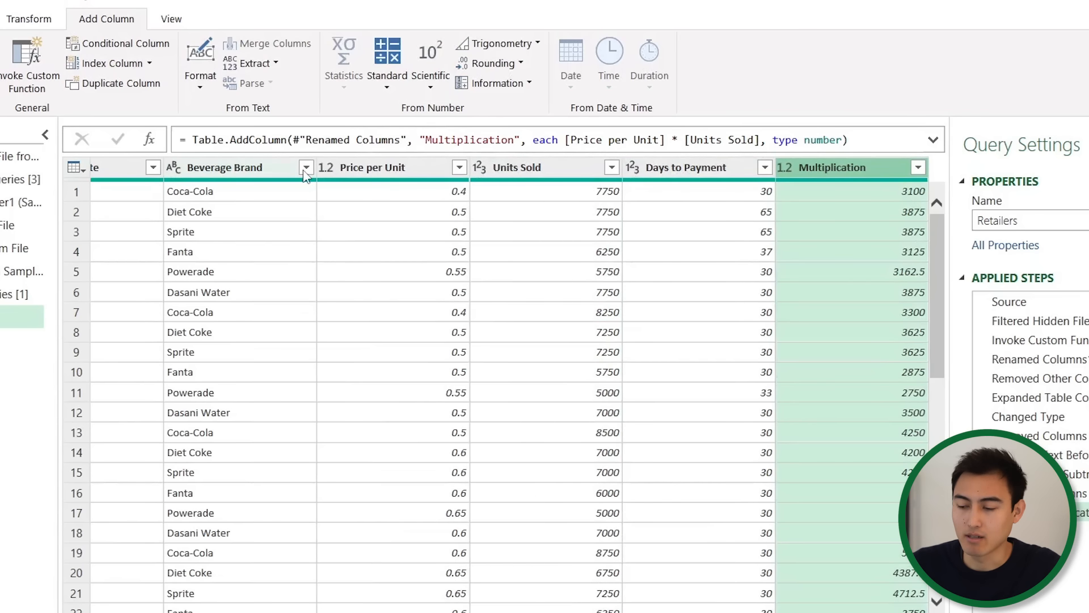
pyautogui.doubleClick(836, 168)
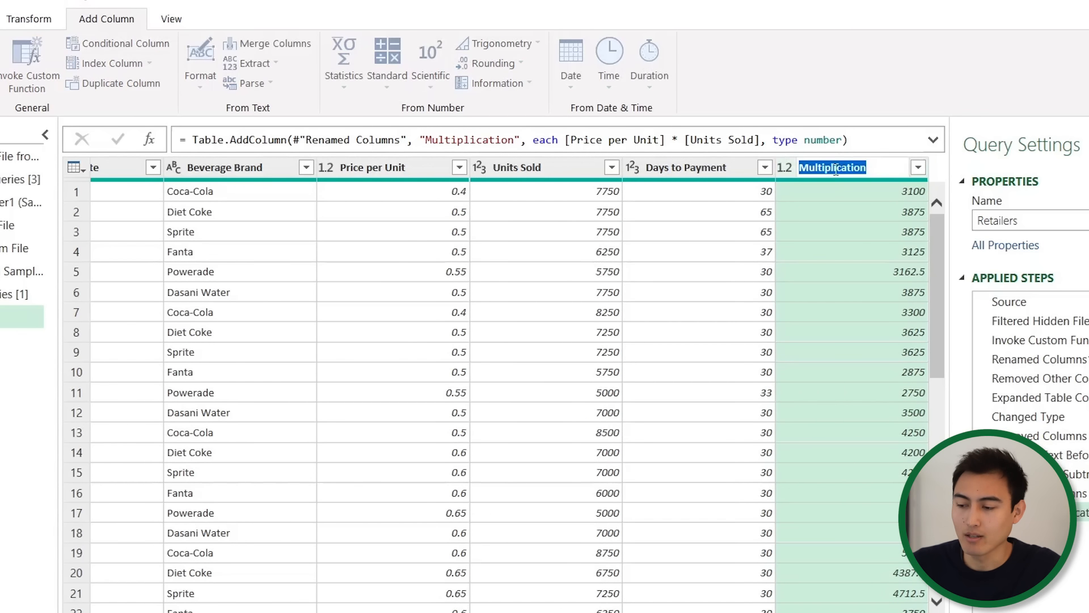
pyautogui.write('Reve')
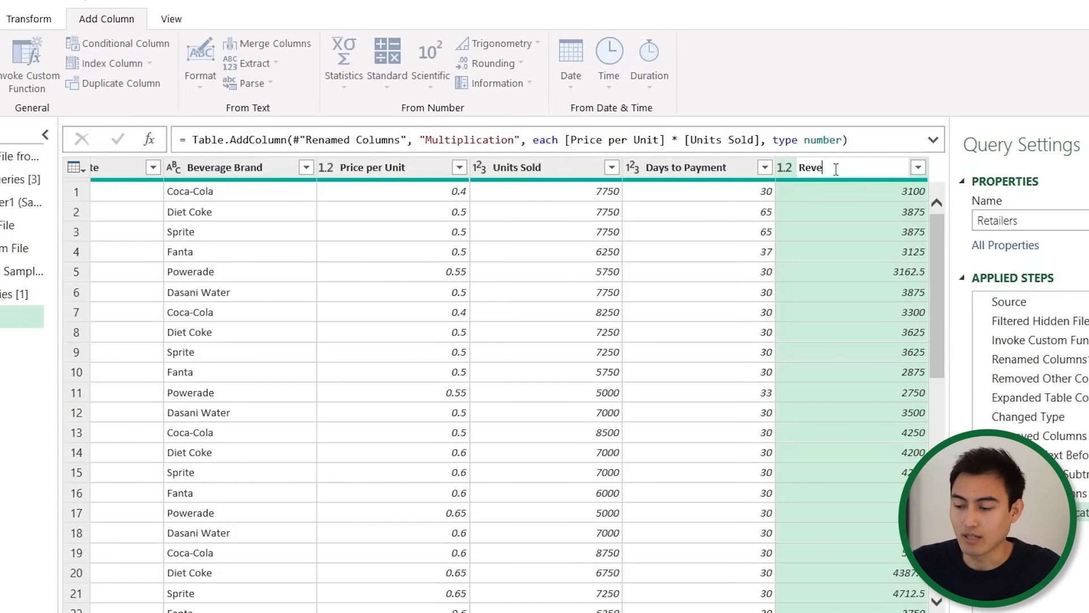
pyautogui.write('nue')
pyautogui.press('Return')
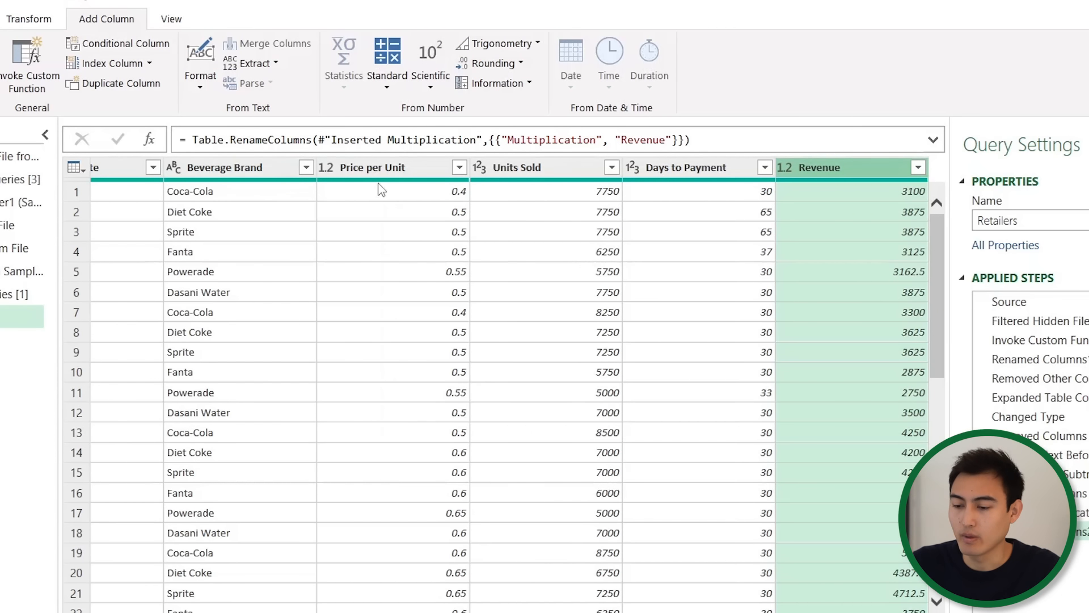
# Change the data type of the Revenue and Price per Unit columns to Currency
pyautogui.click(791, 164)
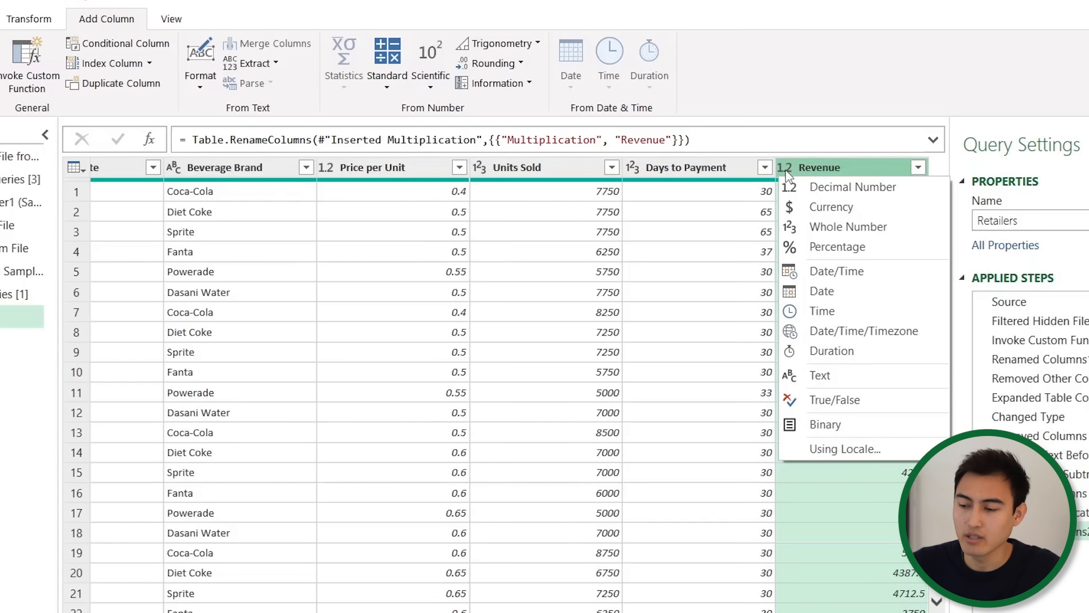
pyautogui.click(813, 207)
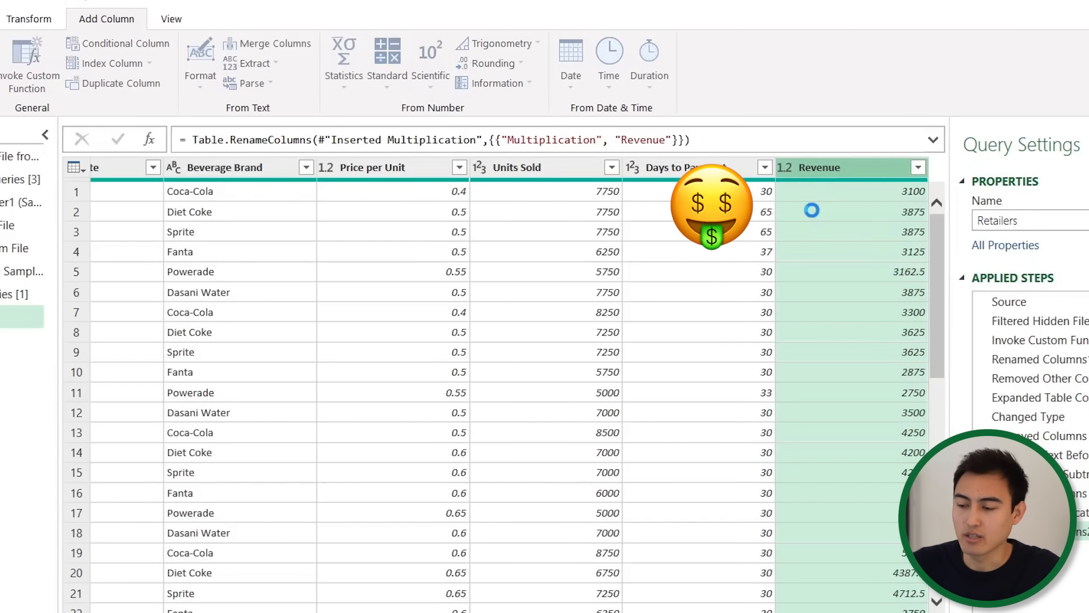
pyautogui.click(327, 168)
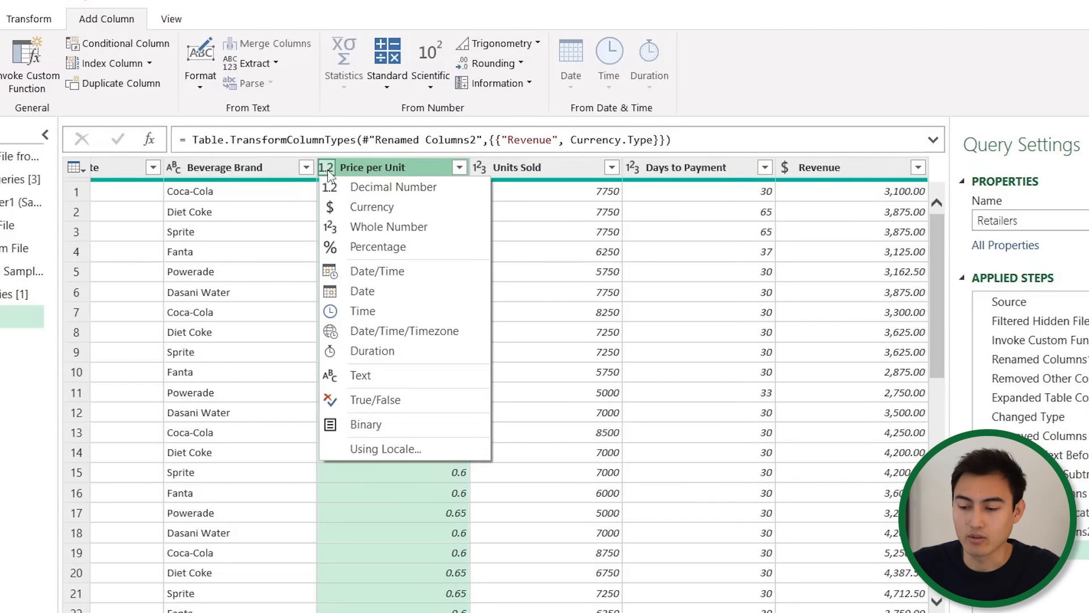
pyautogui.click(357, 206)
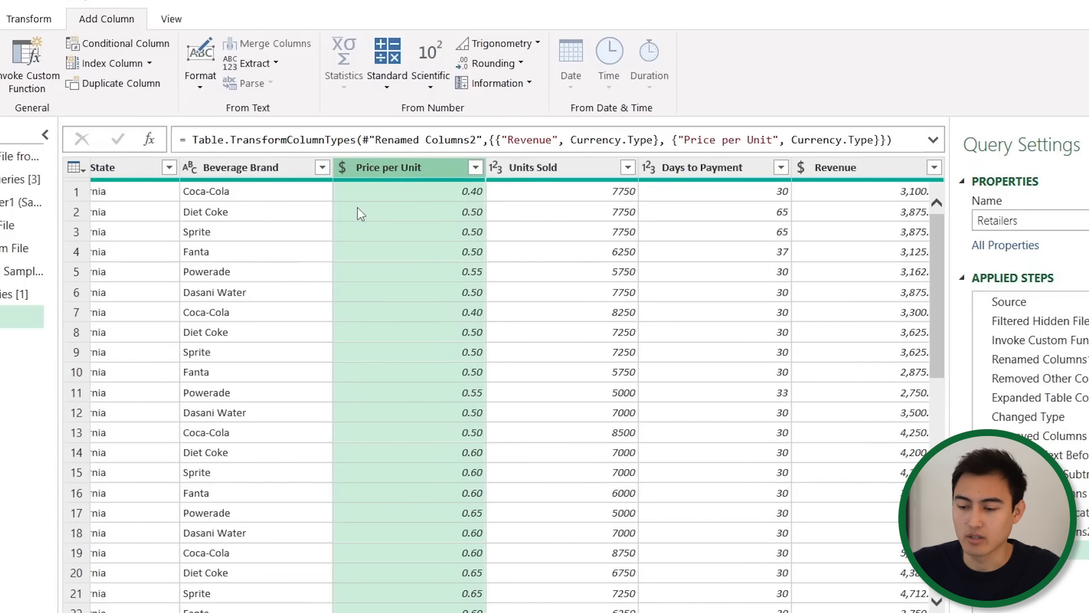
# Split the Region--State column at each occurrence of the custom delimiter "--"
pyautogui.hscroll(-5, 357, 208)
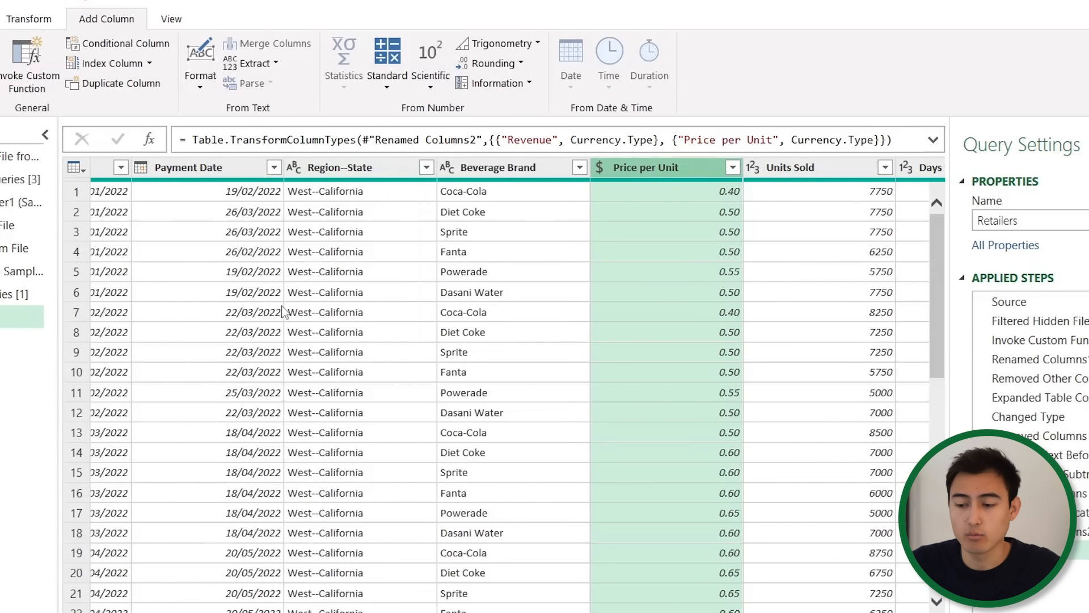
pyautogui.click(340, 170)
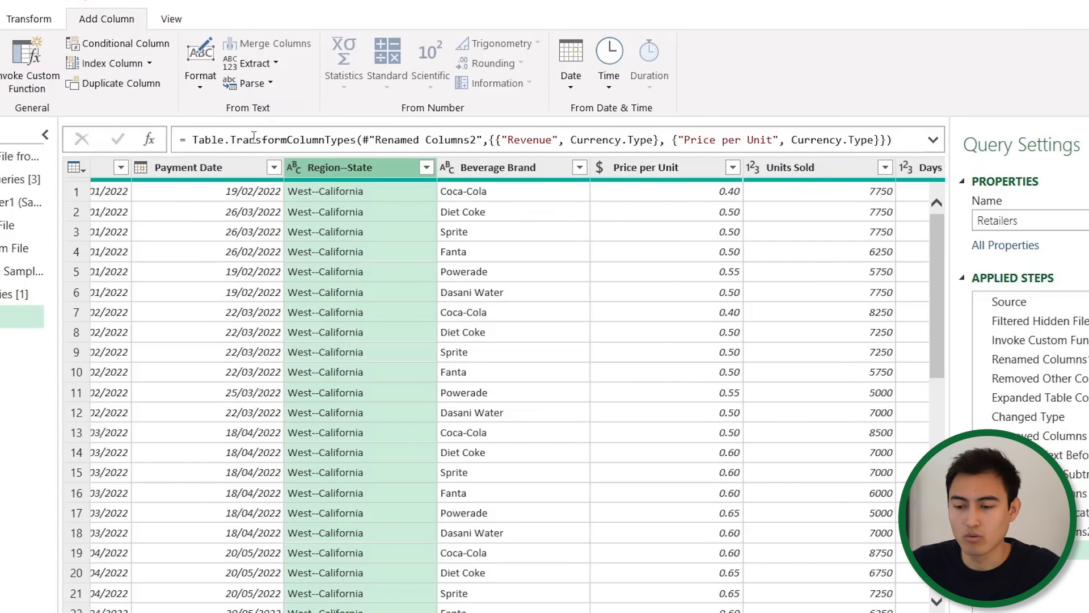
pyautogui.click(44, 20)
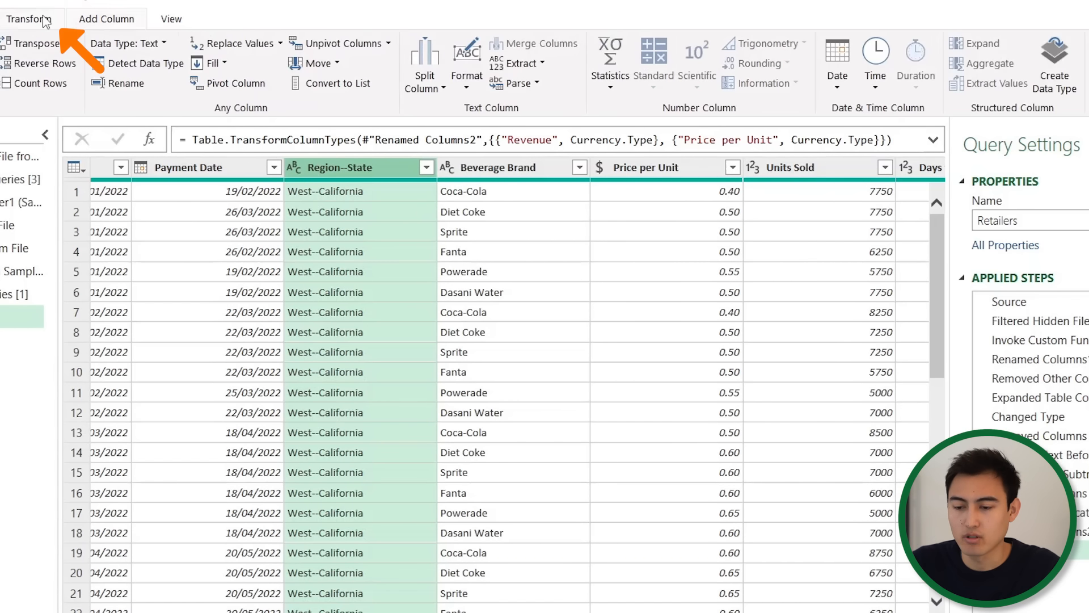
pyautogui.click(423, 92)
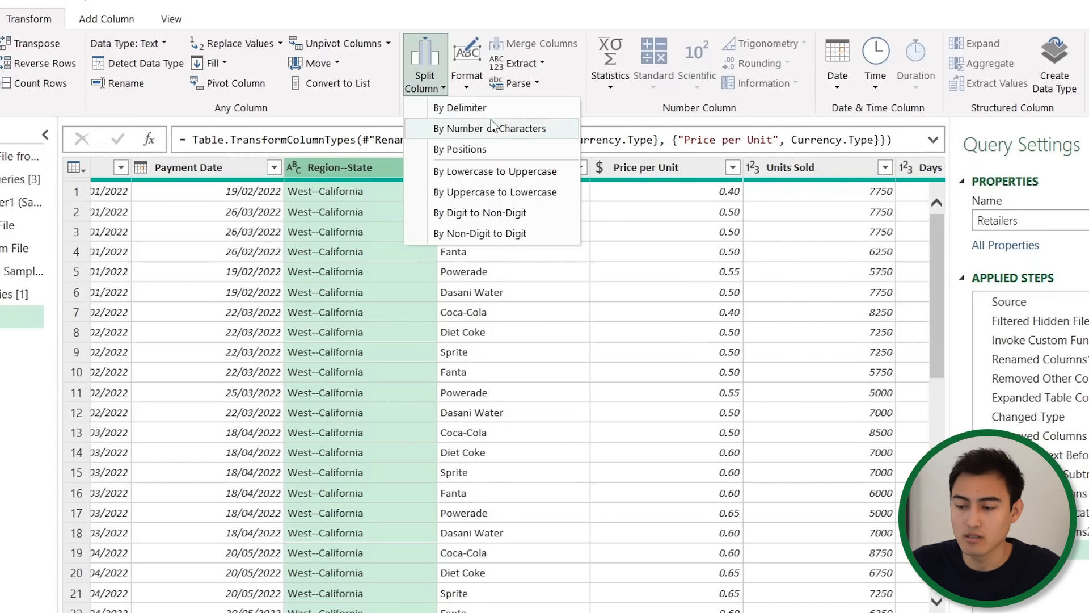
pyautogui.click(457, 108)
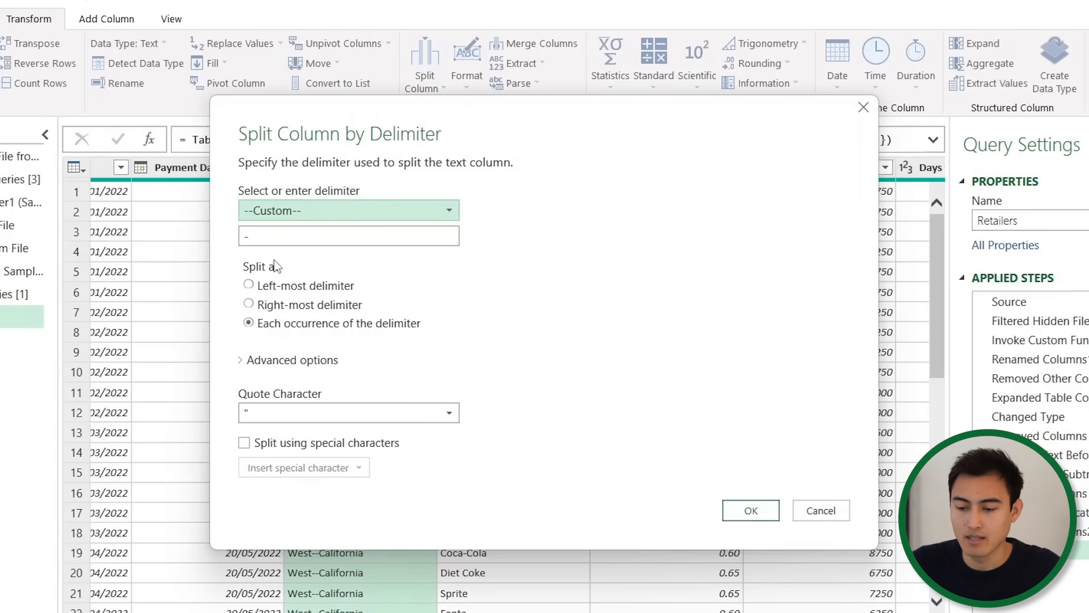
pyautogui.click(287, 235)
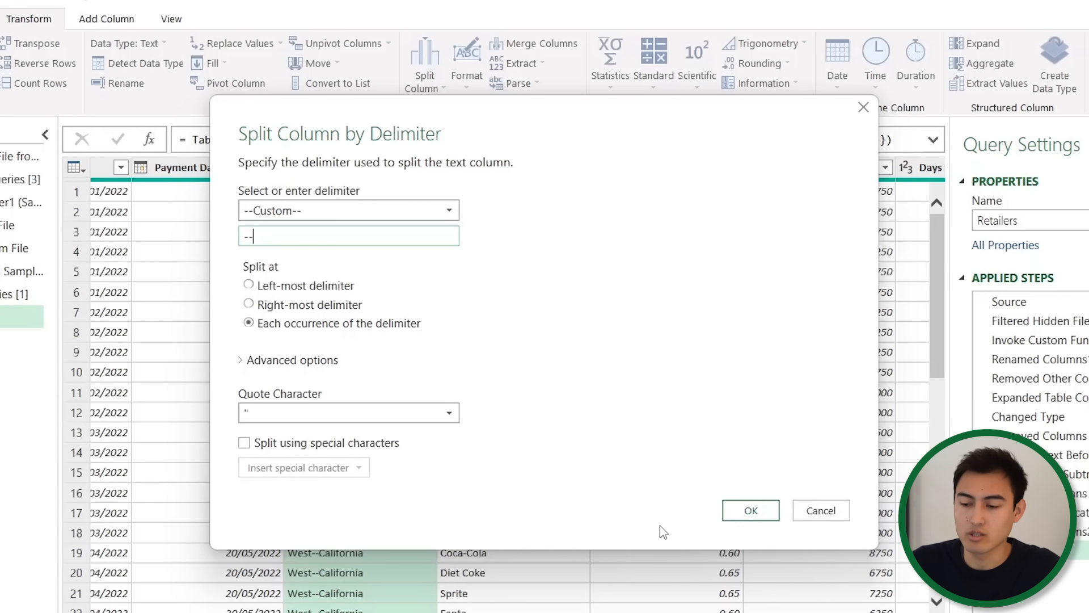
pyautogui.click(743, 512)
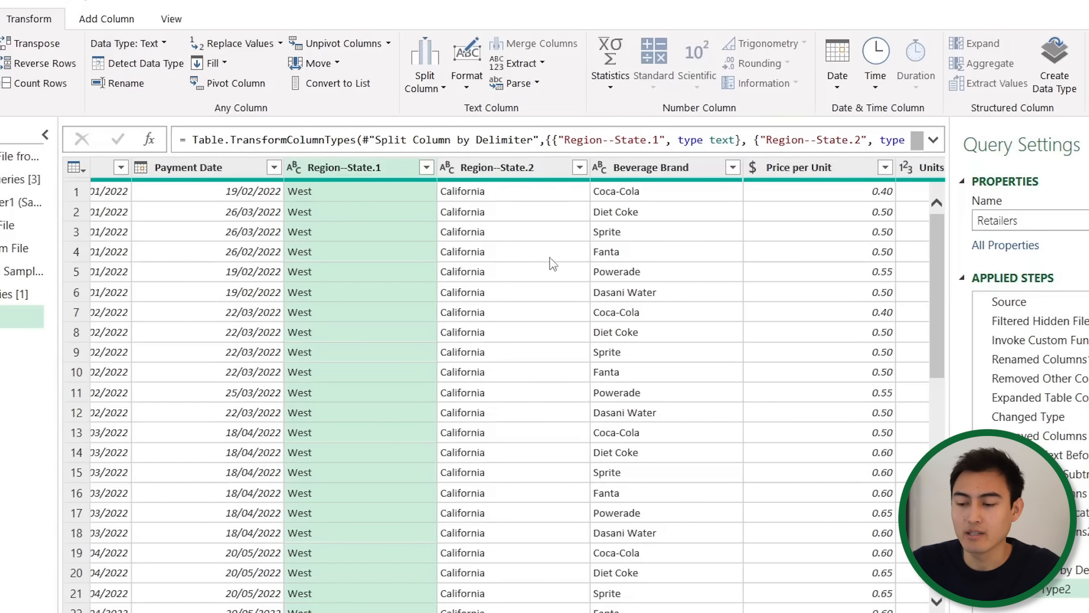
# Rename the two split columns, Region--State.1 as Region and Region--State.2 as State
pyautogui.doubleClick(337, 165)
pyautogui.press('End')
pyautogui.press('BackSpace')
pyautogui.press('BackSpace')
pyautogui.press('BackSpace')
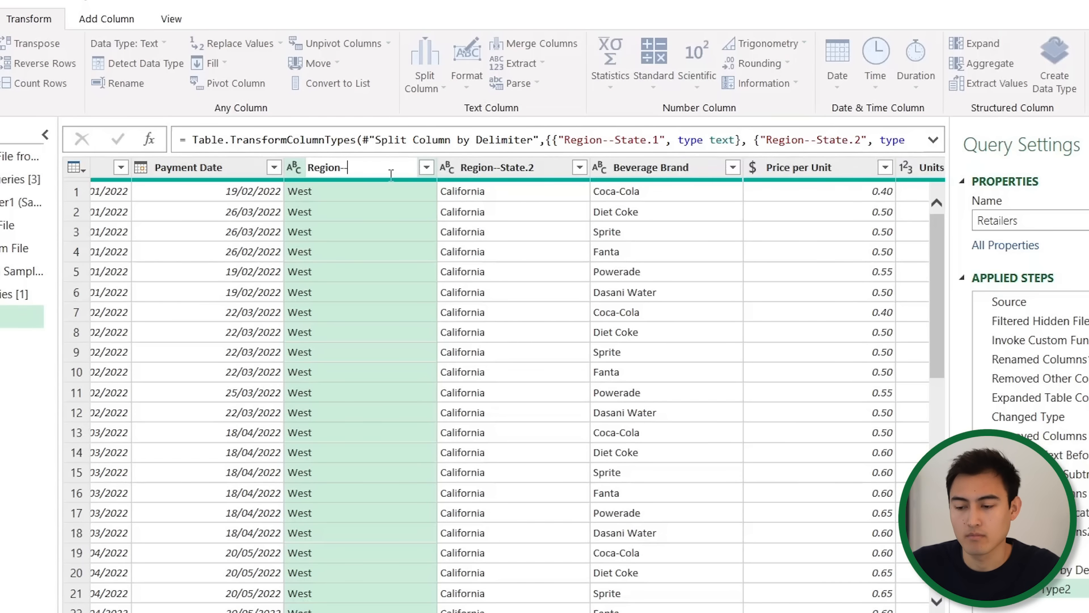
pyautogui.press('Return')
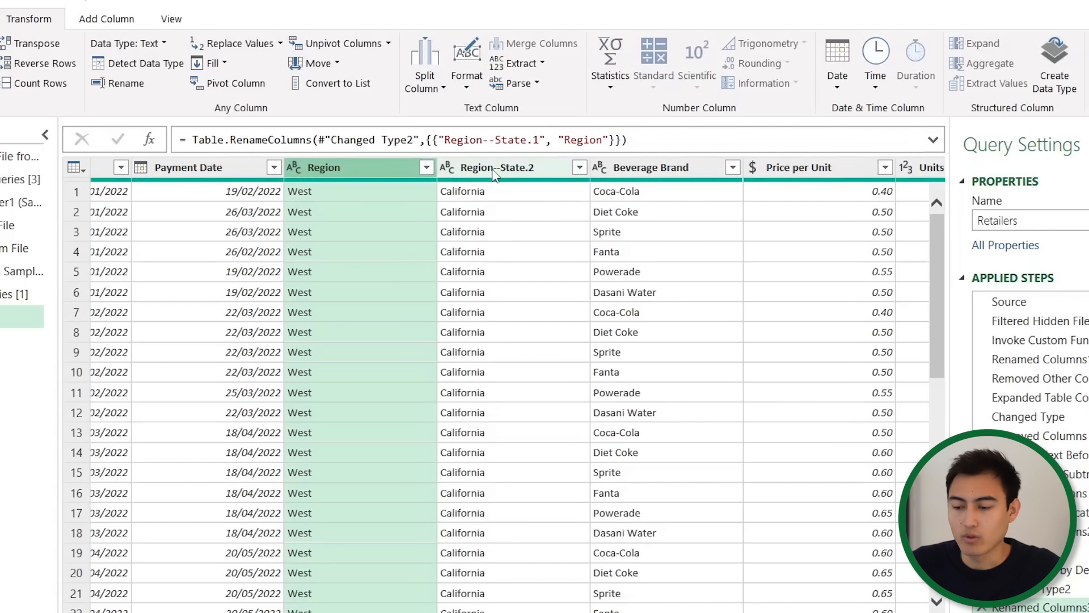
pyautogui.doubleClick(493, 169)
pyautogui.write('S')
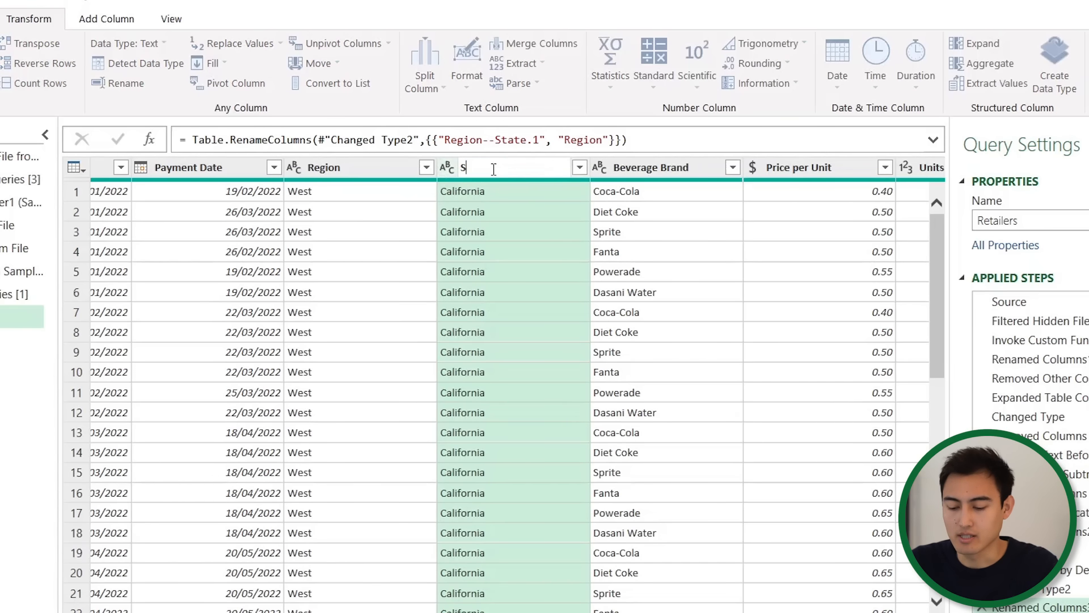
pyautogui.write('tate')
pyautogui.press('Return')
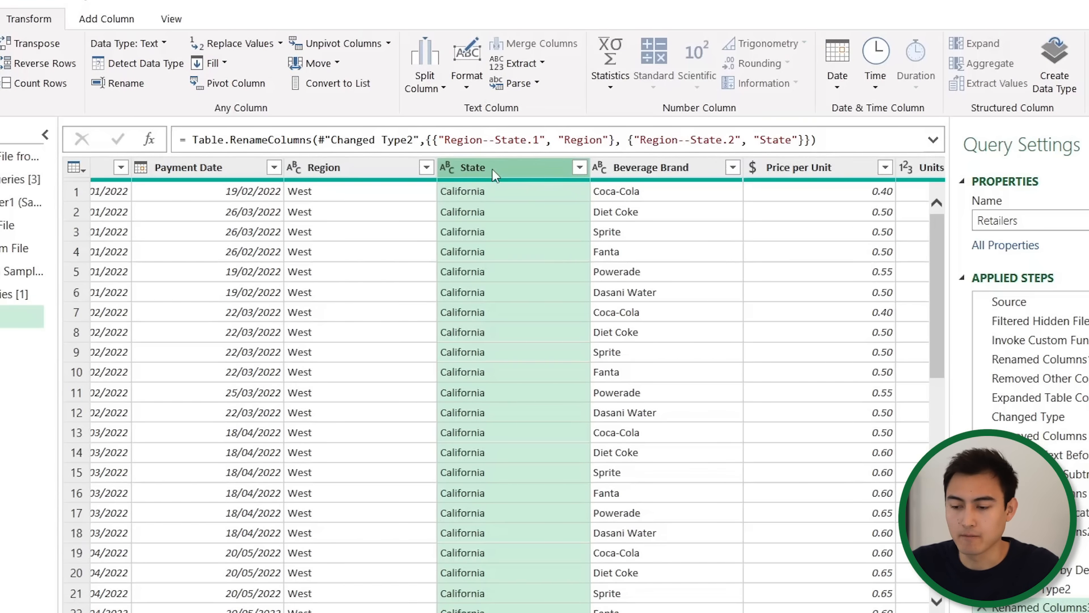